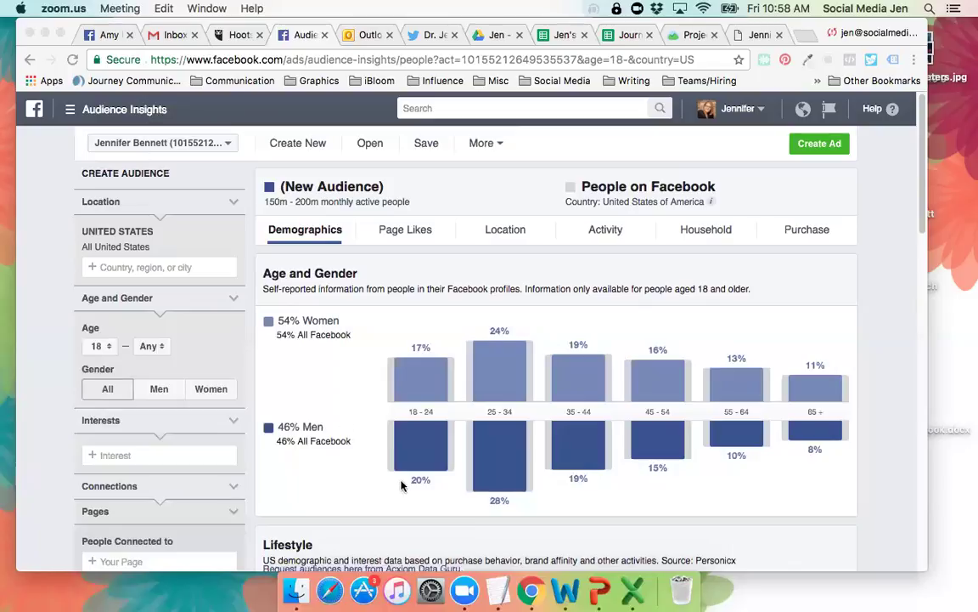
Limit the new audience to people connected to the iBloom place
click(922, 149)
drag(922, 150, 917, 199)
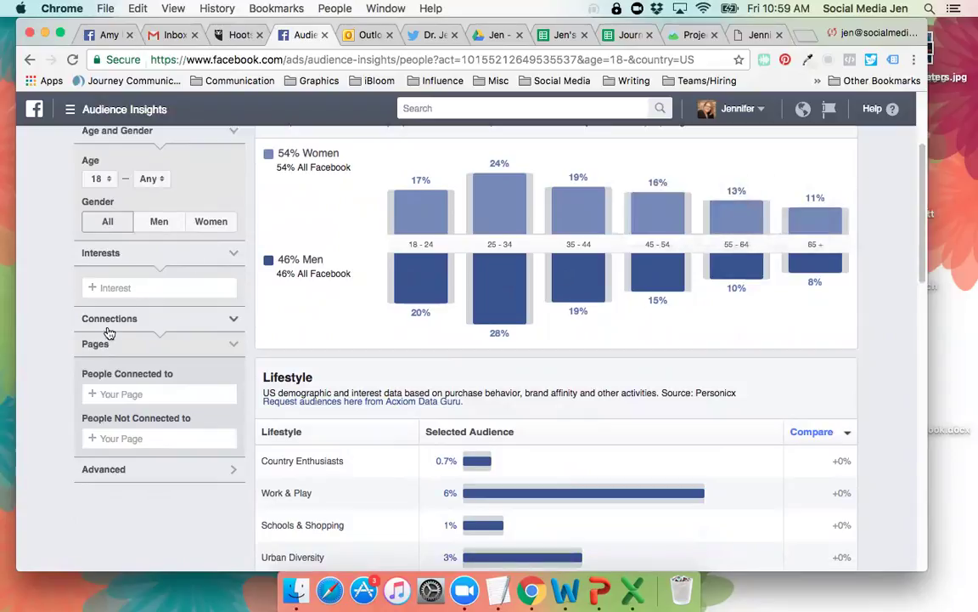
click(176, 346)
click(176, 348)
click(115, 395)
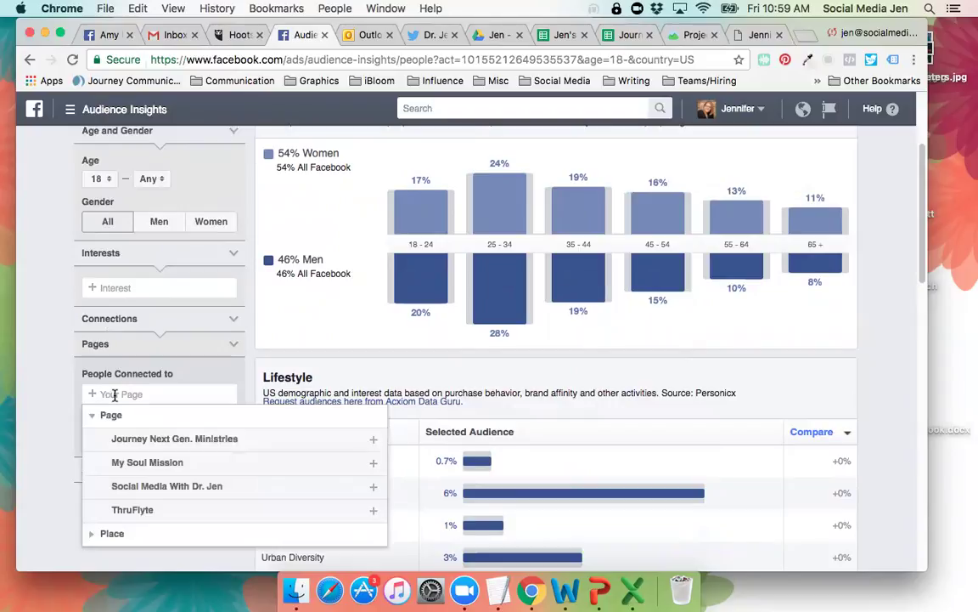
text(iBloom)
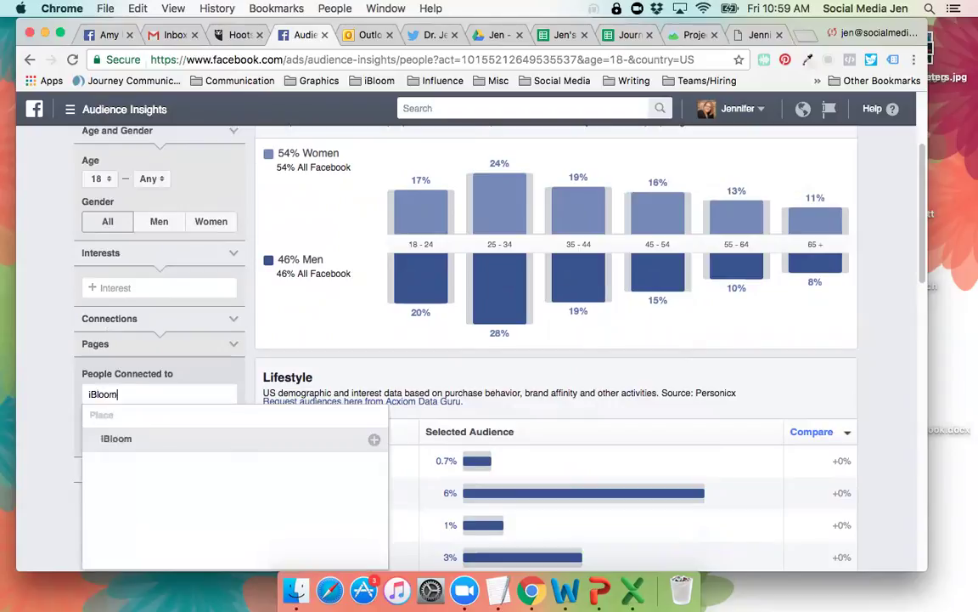
click(114, 438)
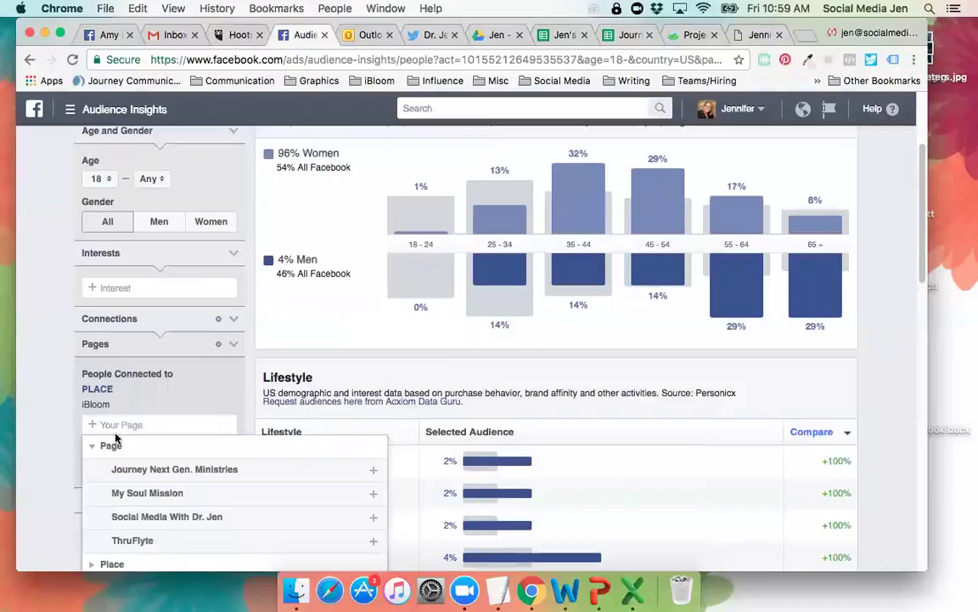
click(904, 231)
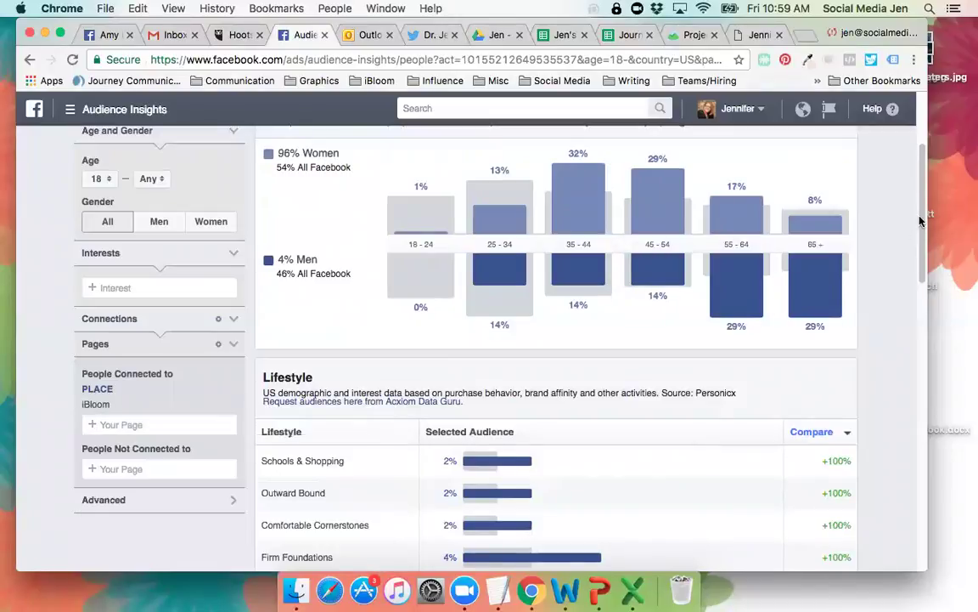
Examine the audience's age and gender distribution and its lifestyle categories, including Active Lifestyles and Country Comfort
drag(919, 221, 921, 164)
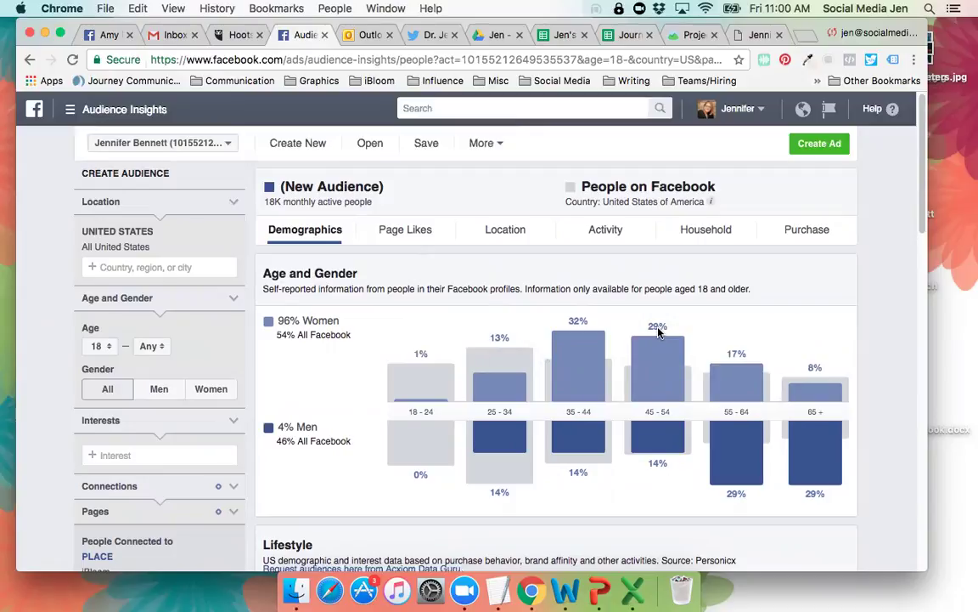
drag(923, 161, 921, 237)
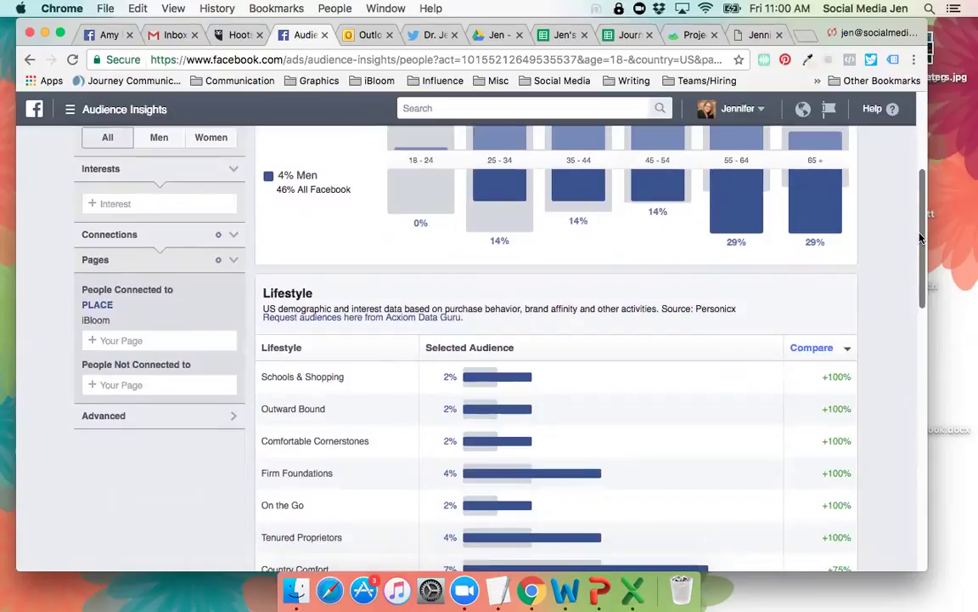
drag(920, 237, 920, 262)
scroll(827, 261, down, 3)
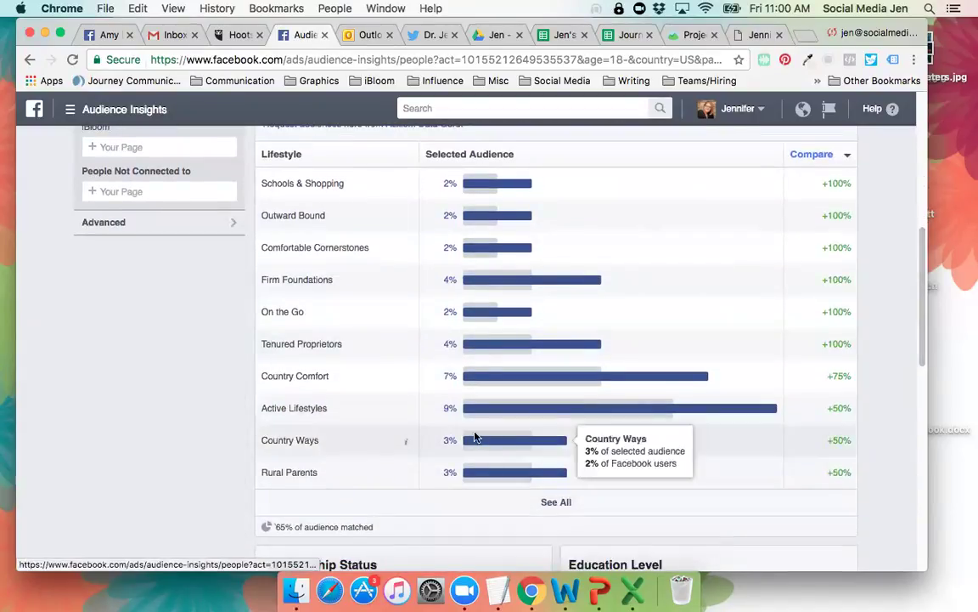
mouse_move(465, 413)
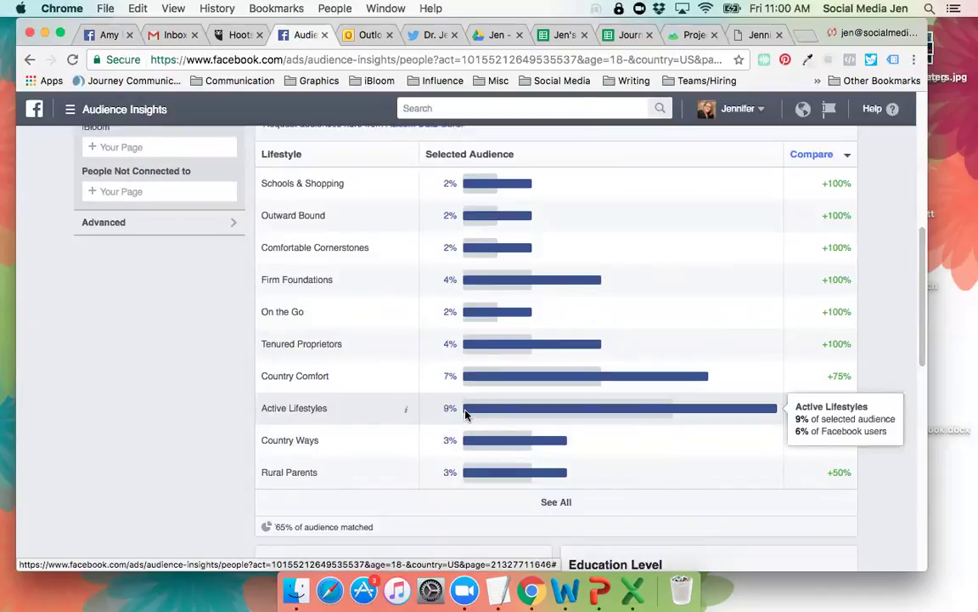
mouse_move(404, 411)
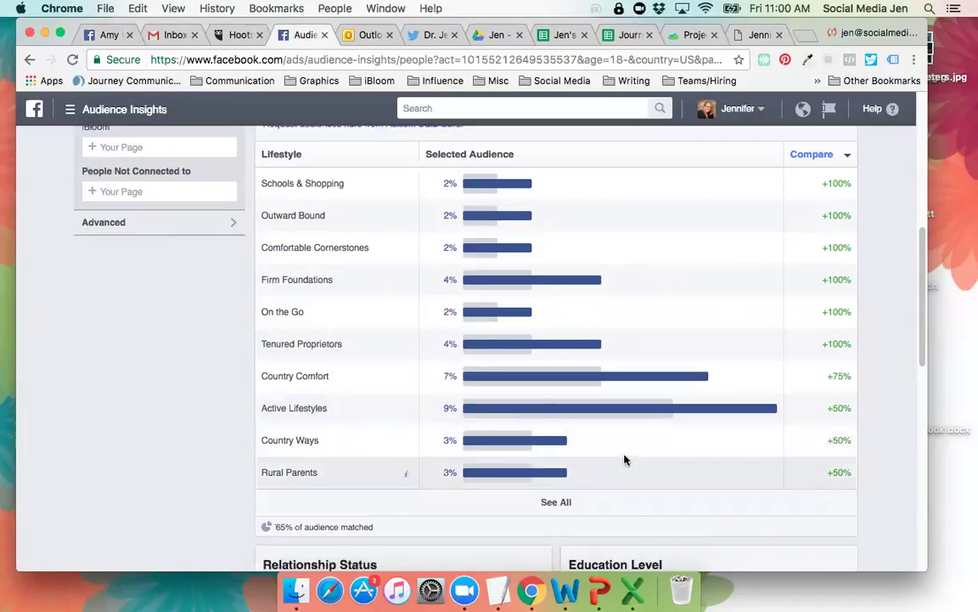
mouse_move(500, 382)
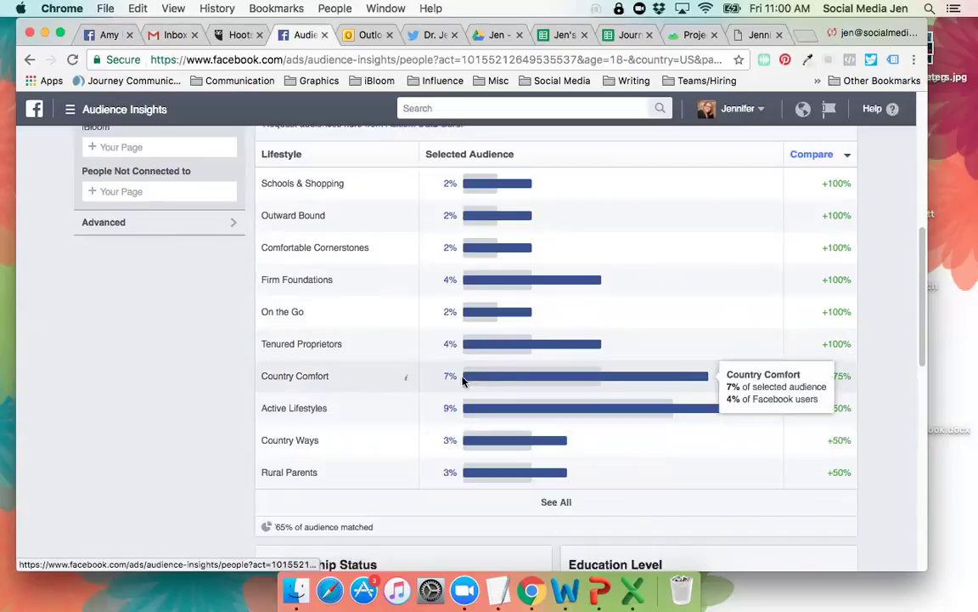
mouse_move(400, 381)
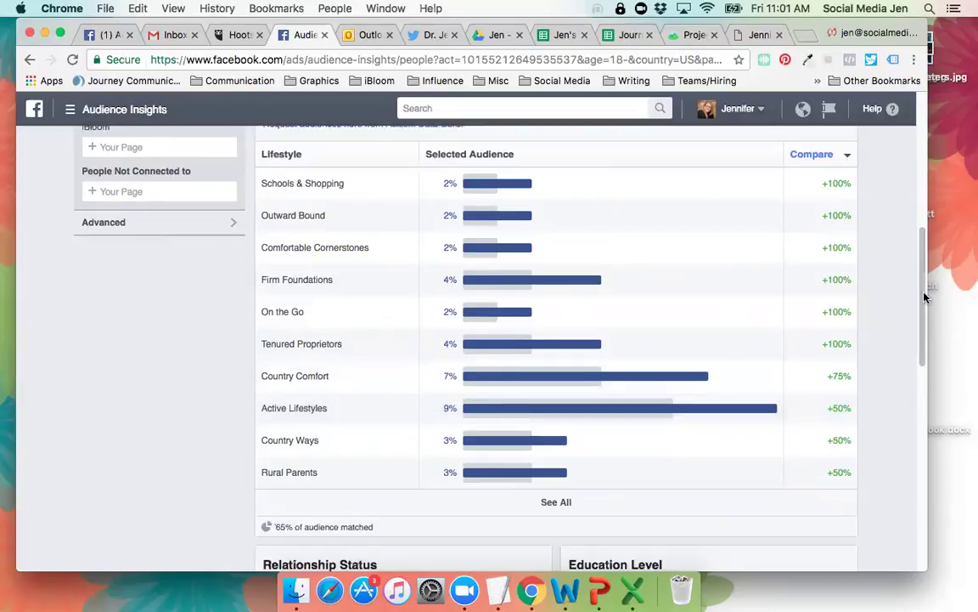
Examine the audience's relationship status and education level charts, checking the Married and College bars
drag(924, 295, 923, 380)
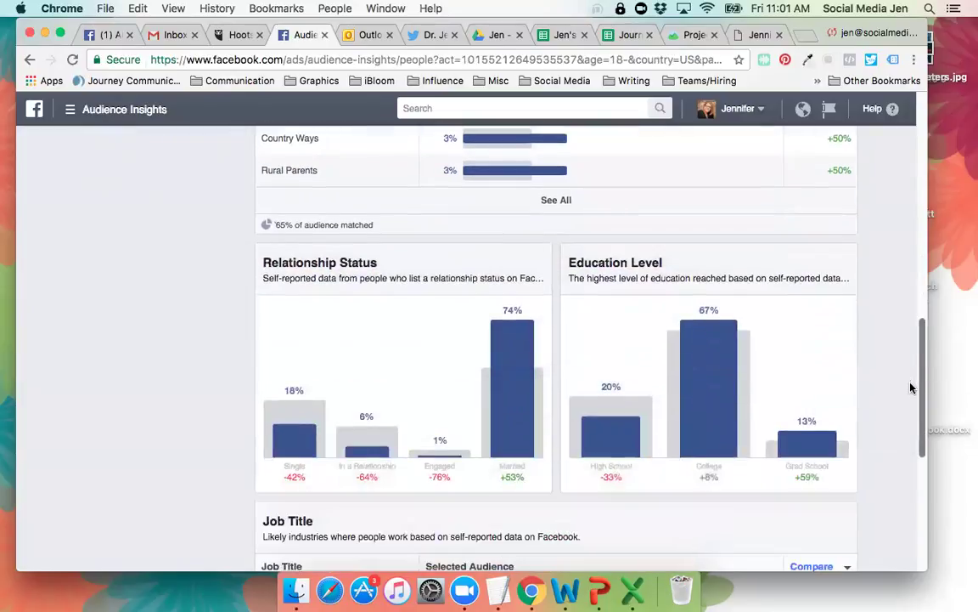
mouse_move(513, 363)
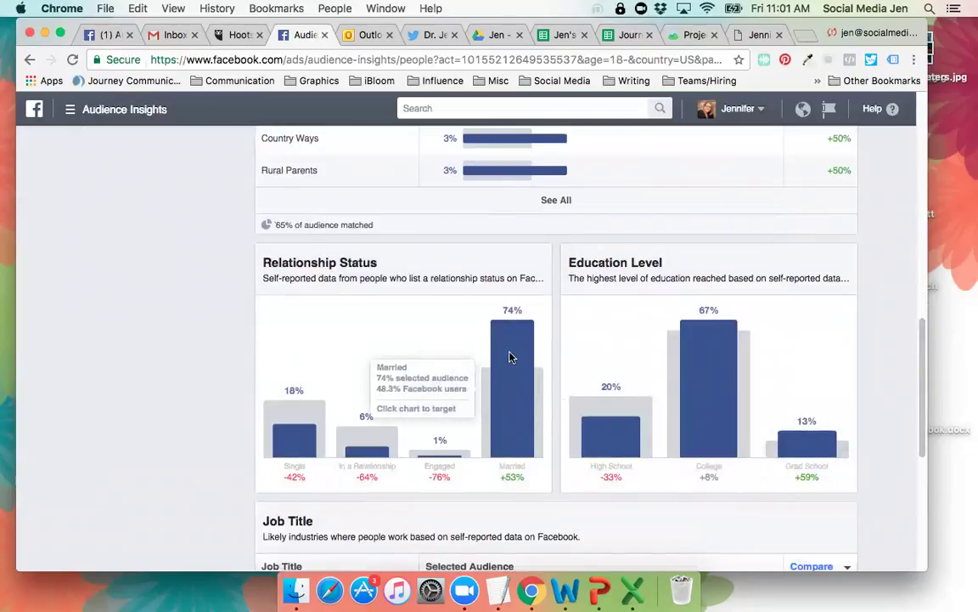
mouse_move(678, 353)
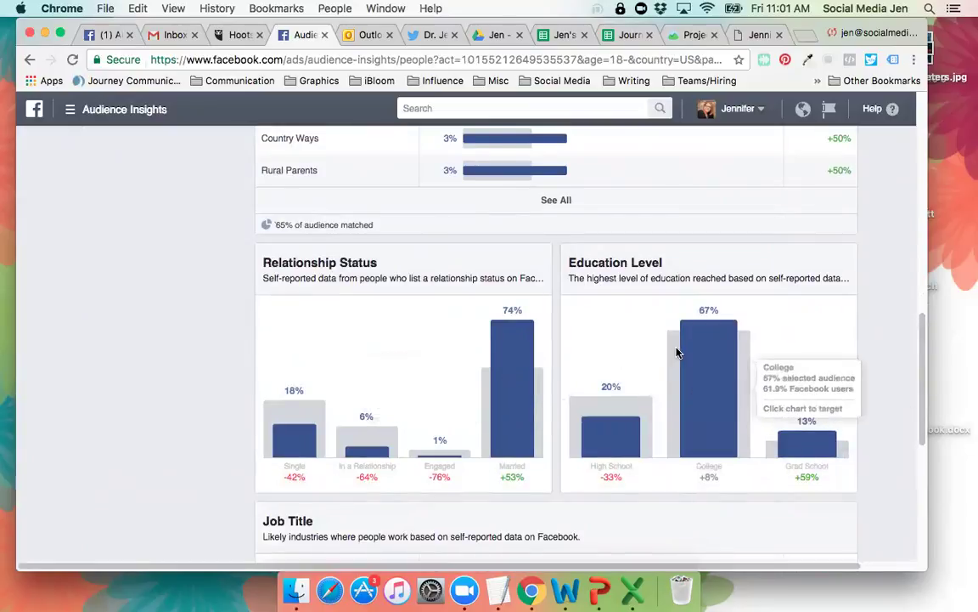
Examine the audience's job titles, expanding the table to show all industries
drag(922, 327, 920, 393)
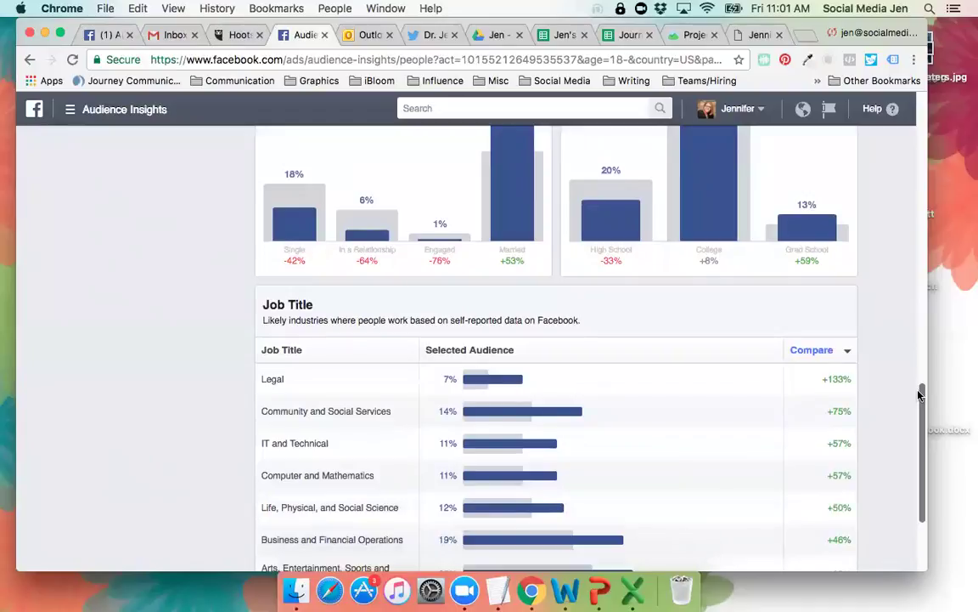
drag(921, 394, 921, 414)
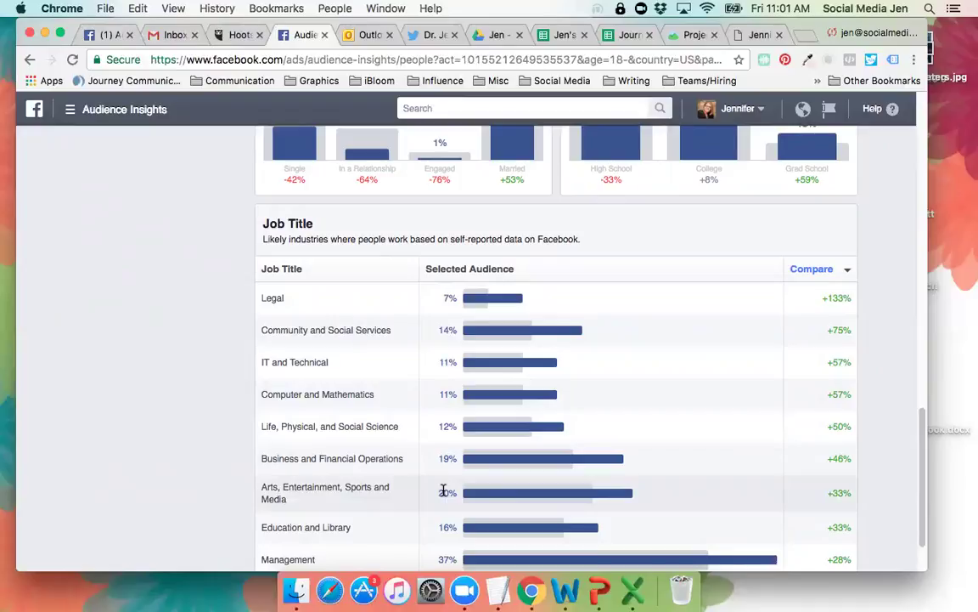
scroll(854, 455, down, 2)
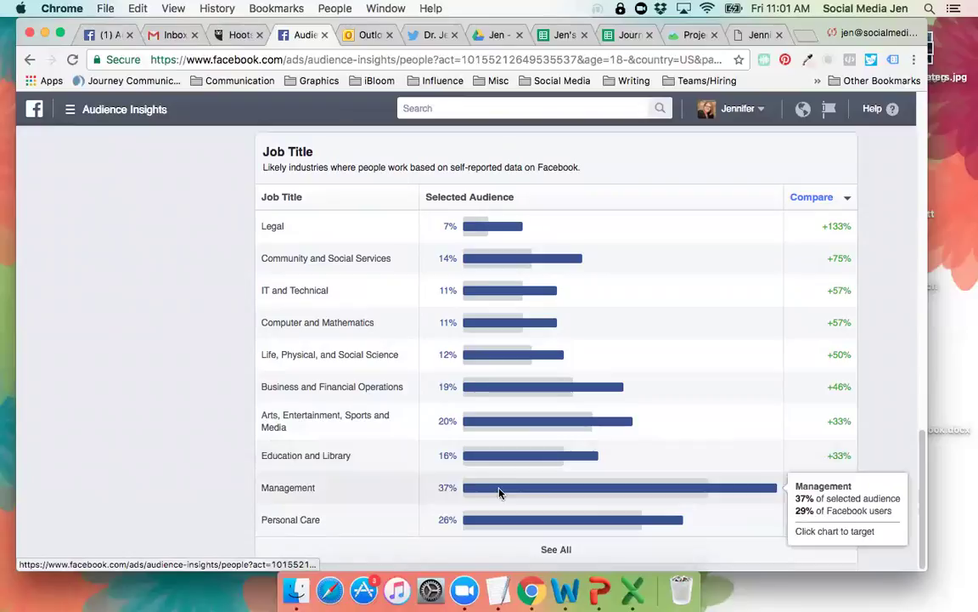
click(557, 549)
scroll(499, 492, down, 8)
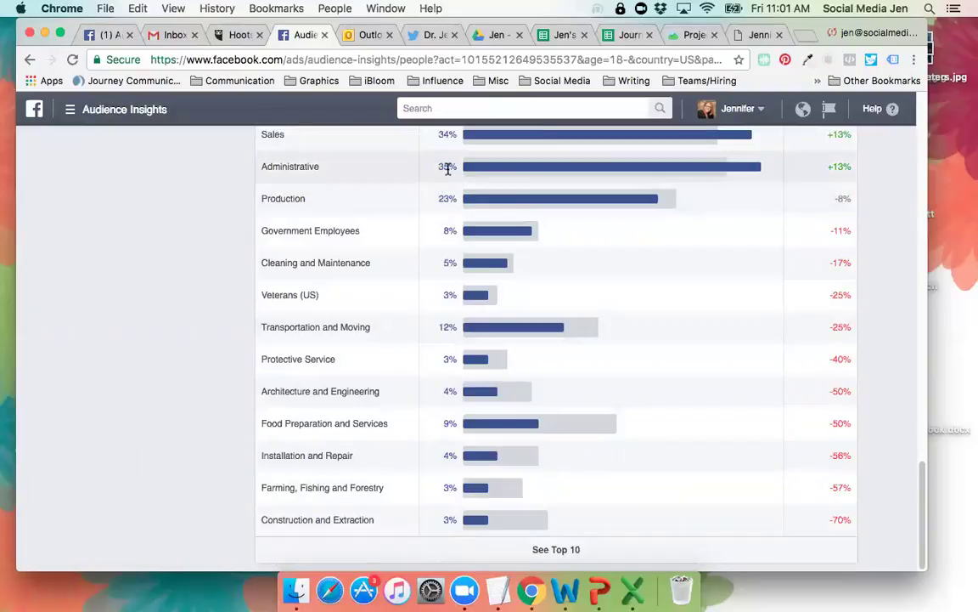
scroll(448, 168, up, 3)
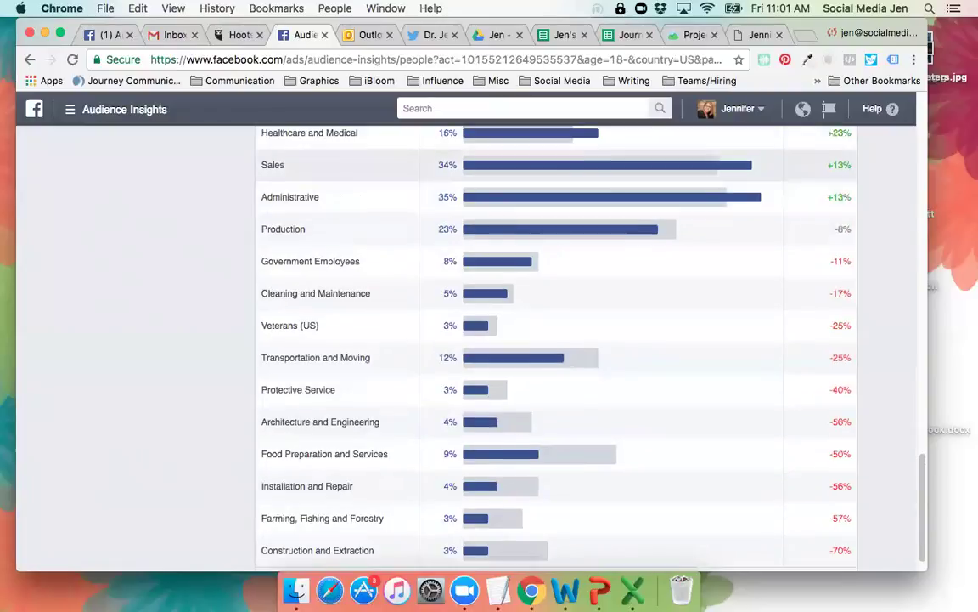
scroll(557, 339, up, 4)
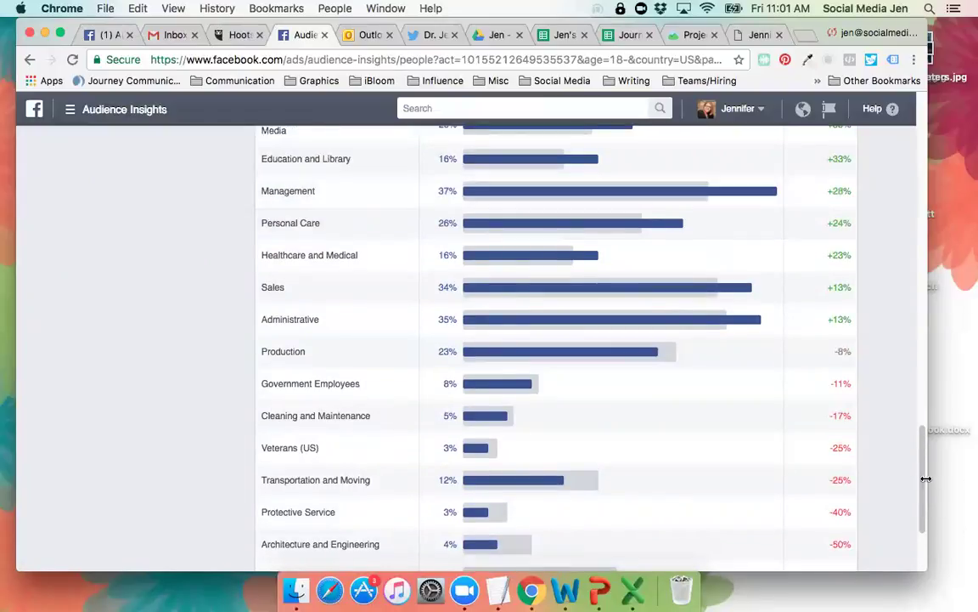
View the audience's page likes and its top cities by location
drag(923, 476, 811, 93)
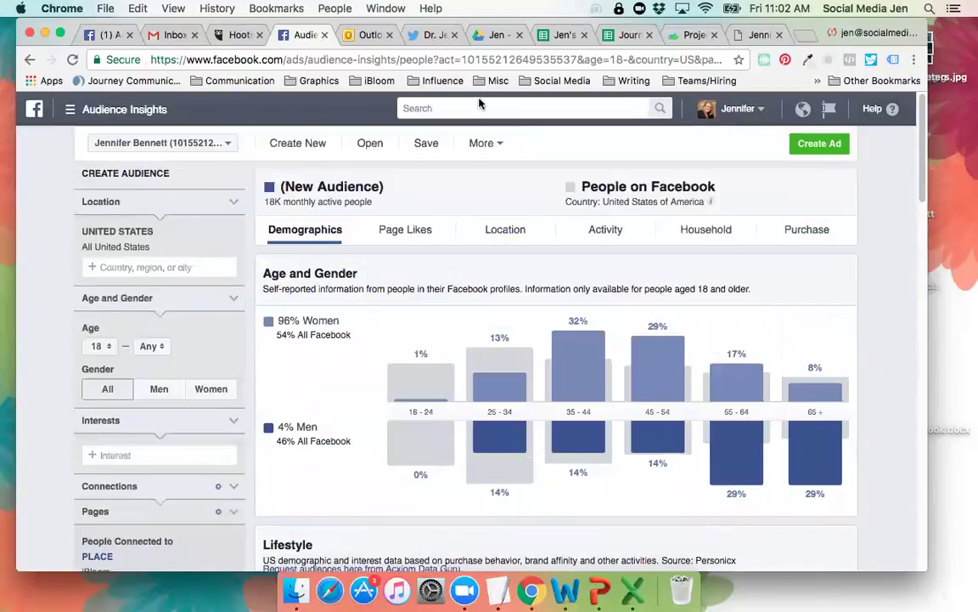
click(402, 232)
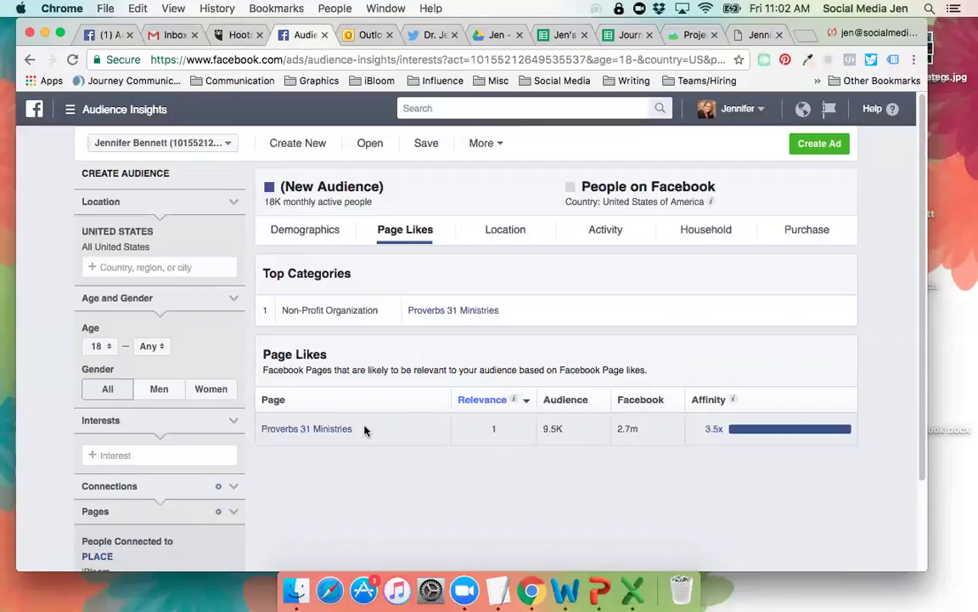
click(514, 239)
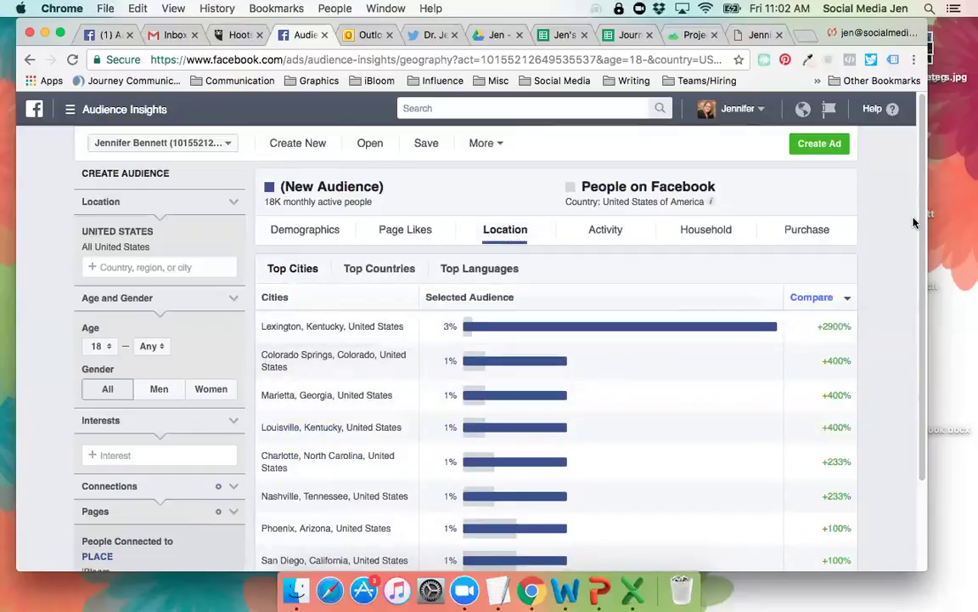
scroll(916, 188, down, 2)
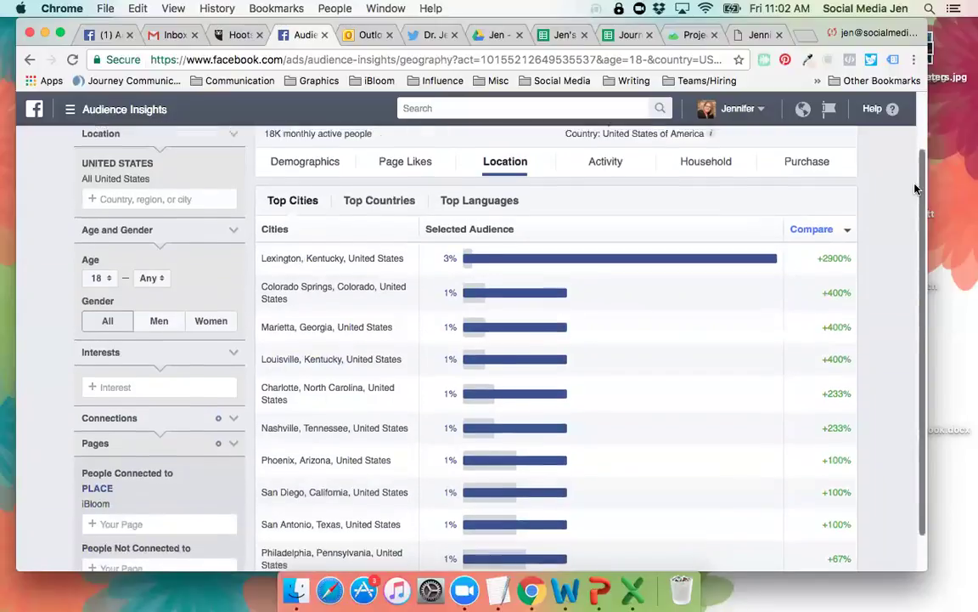
scroll(916, 188, down, 1)
scroll(894, 275, up, 3)
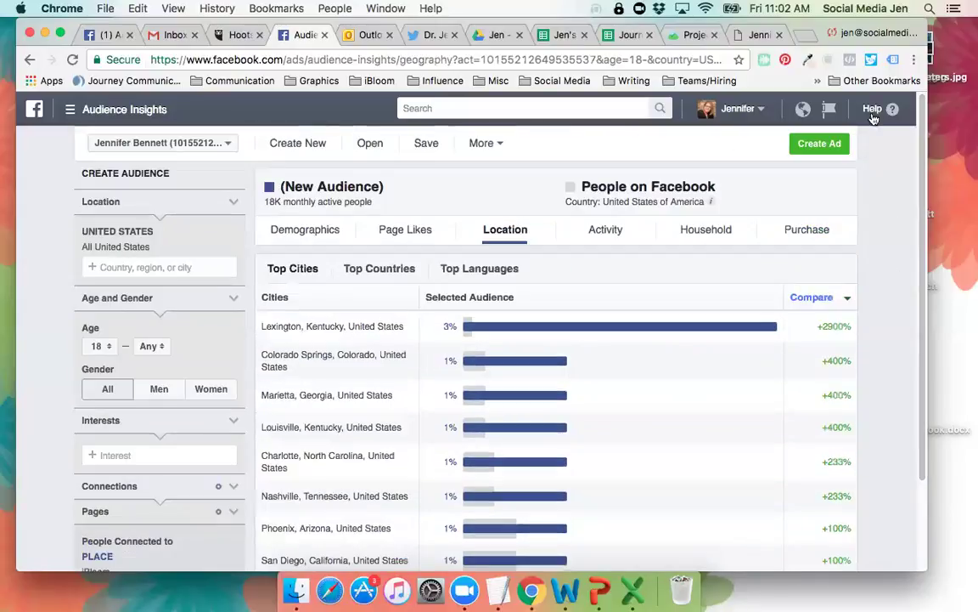
Examine the audience's activity data, covering the frequency of comments, shares and ad clicks and the devices used
click(599, 240)
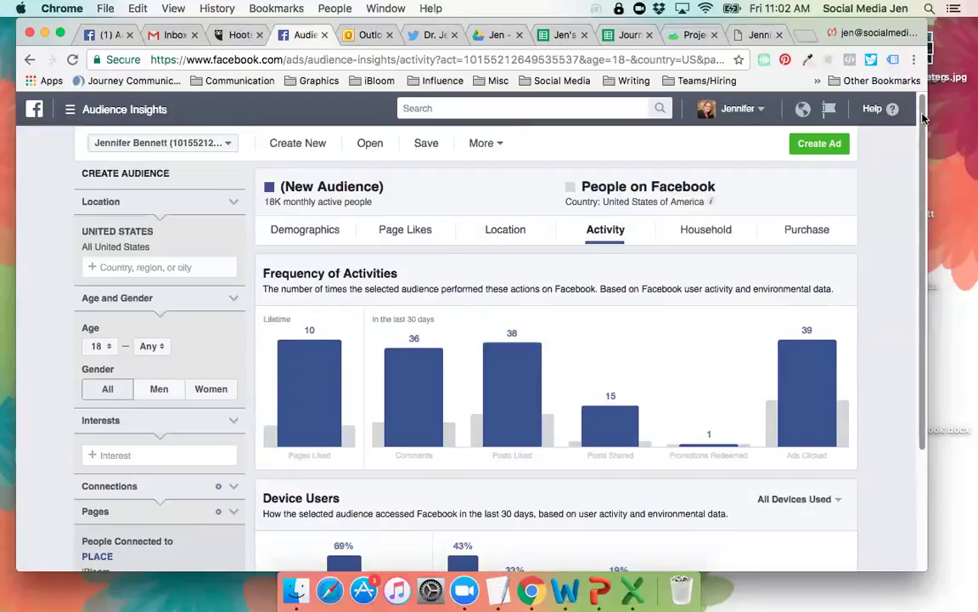
scroll(916, 168, down, 2)
drag(917, 168, 917, 176)
mouse_move(310, 265)
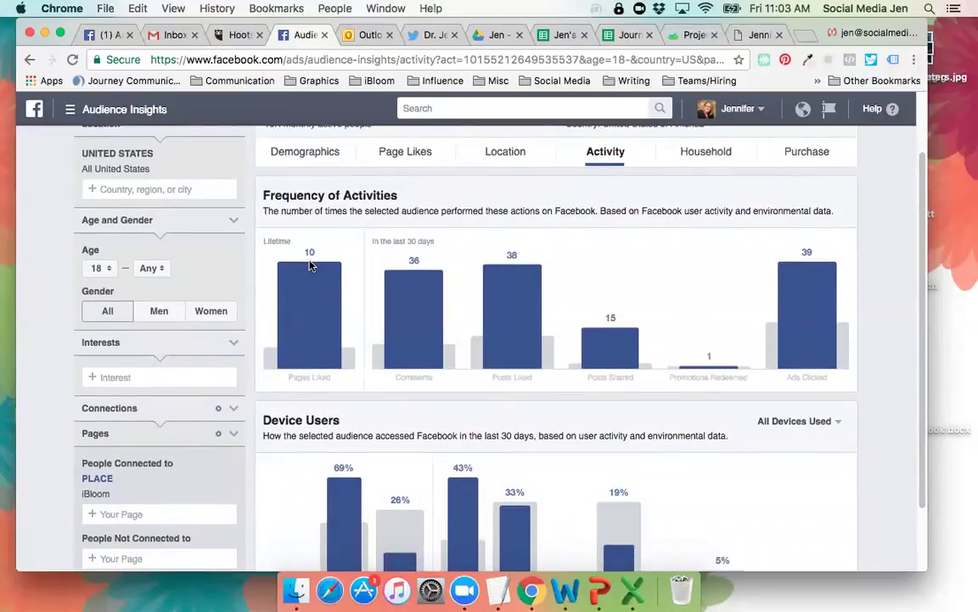
mouse_move(420, 328)
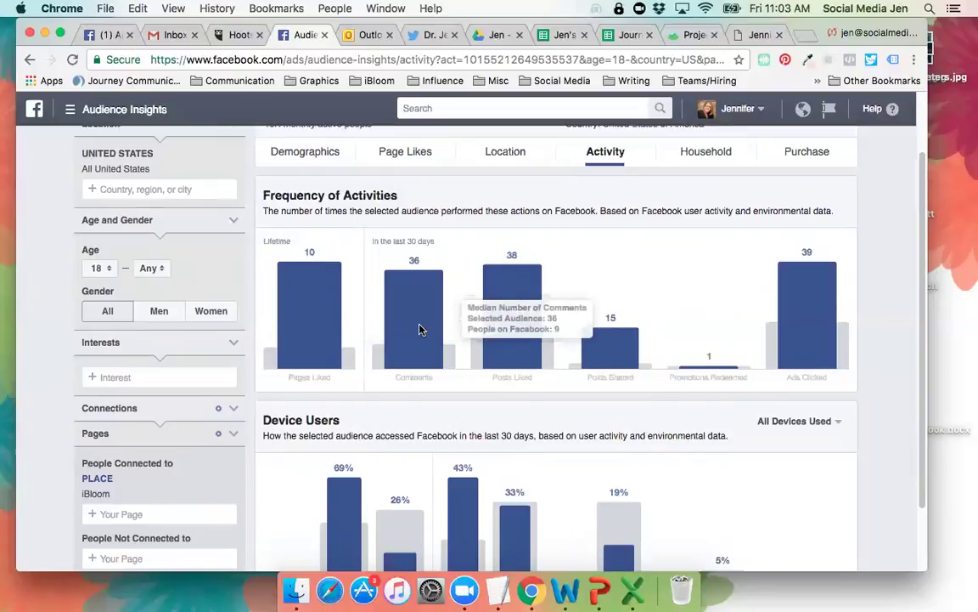
mouse_move(599, 367)
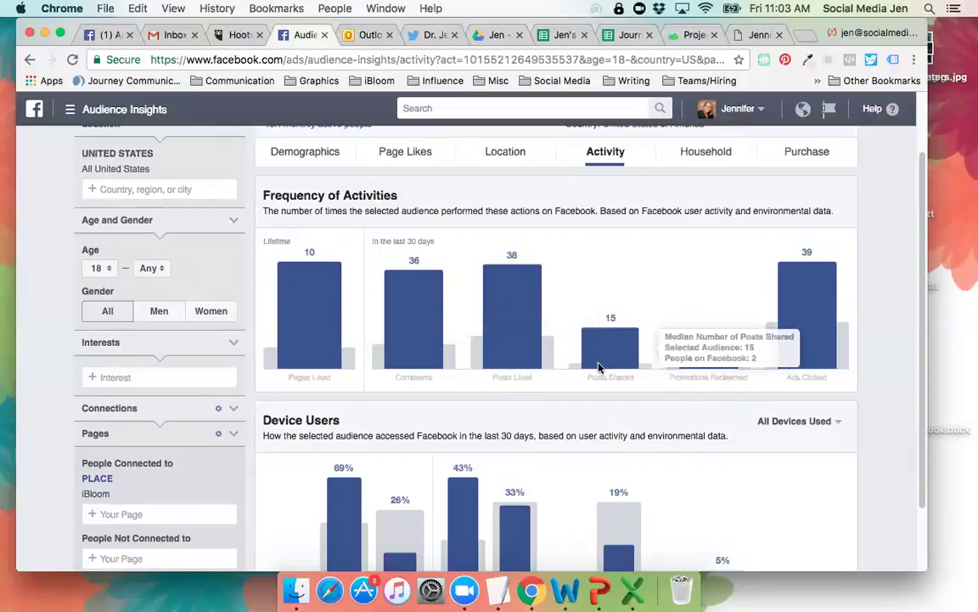
mouse_move(798, 355)
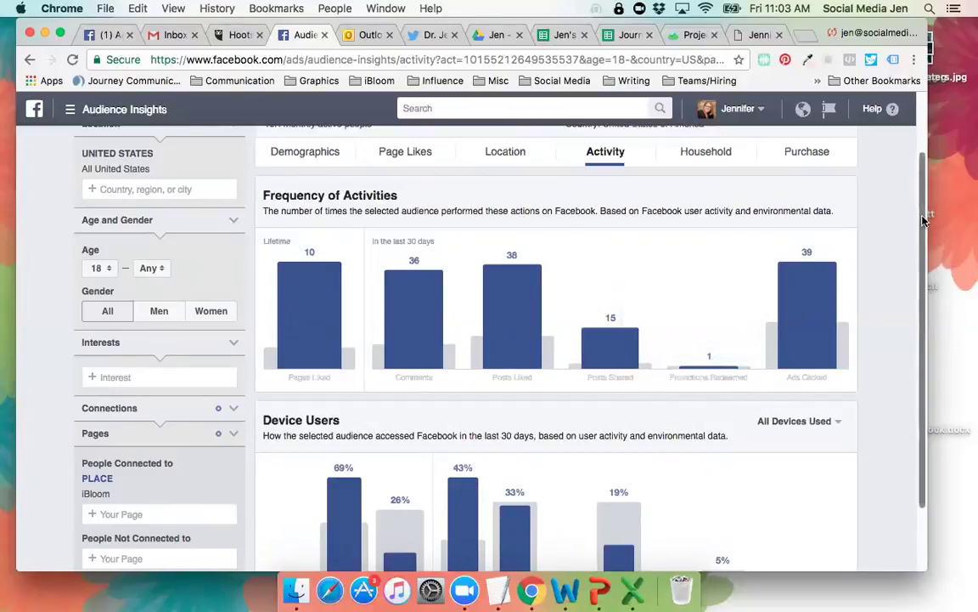
scroll(924, 220, down, 3)
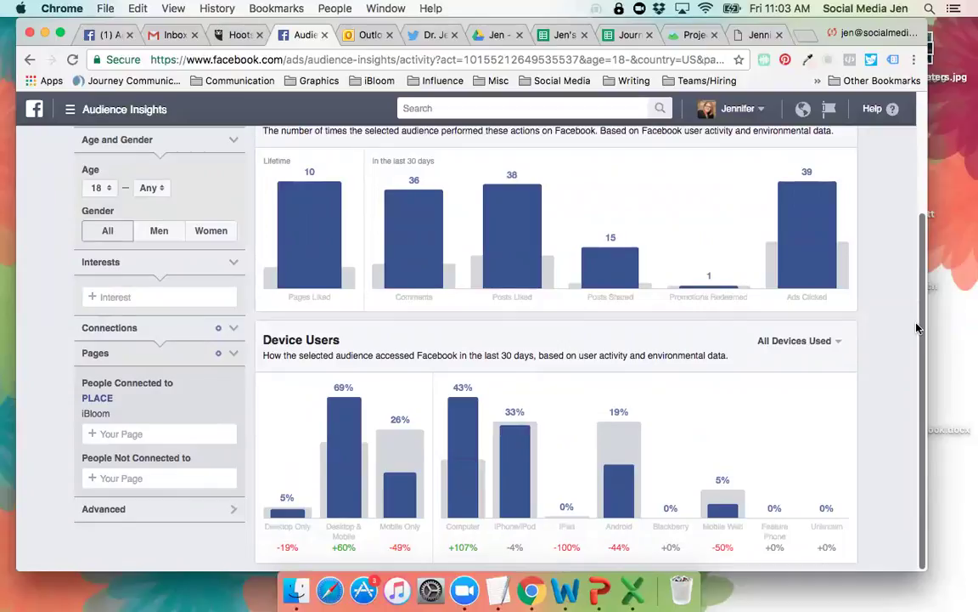
mouse_move(339, 431)
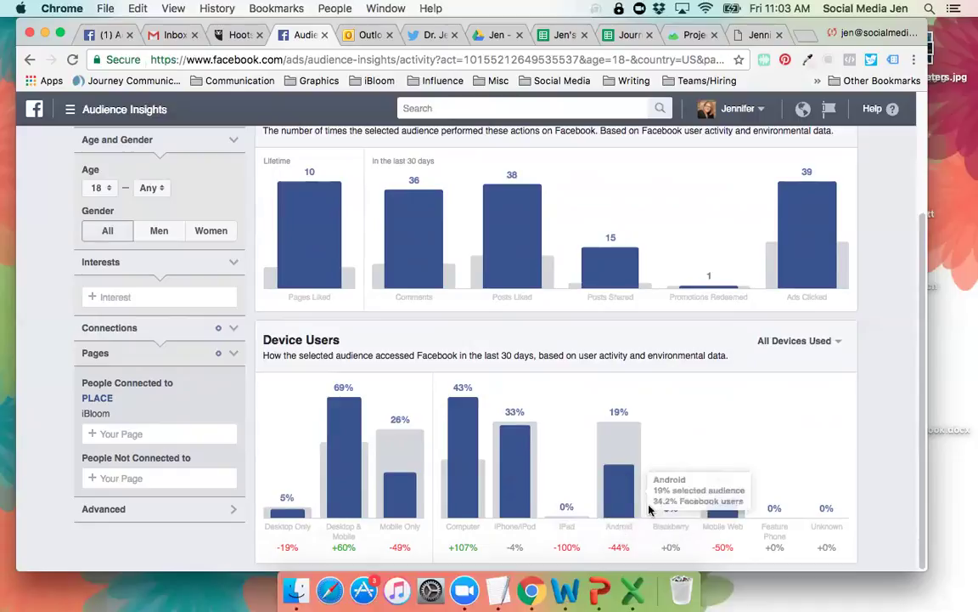
Examine the audience's household data, covering income, home ownership, home market value and spending methods
scroll(925, 298, up, 5)
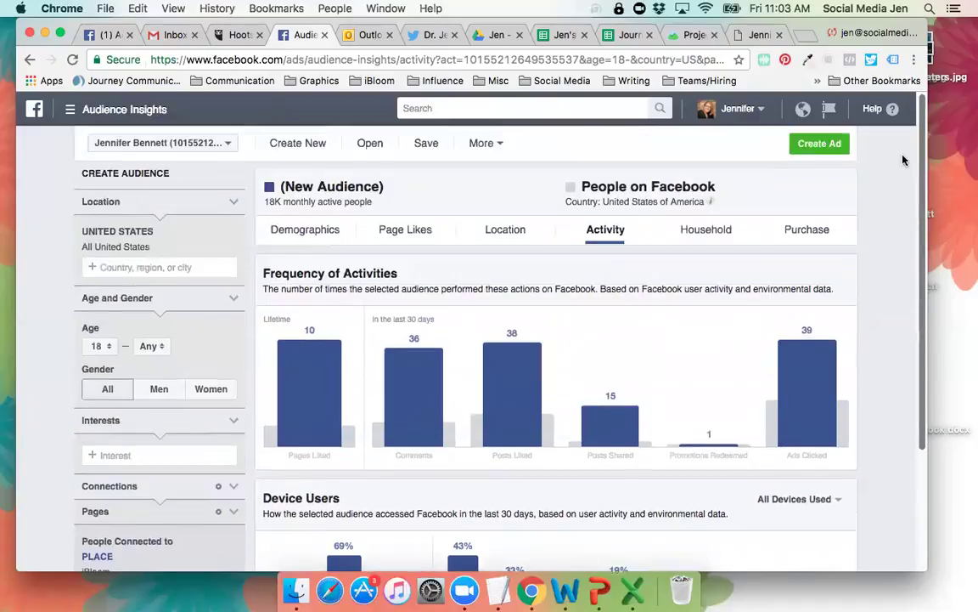
click(691, 229)
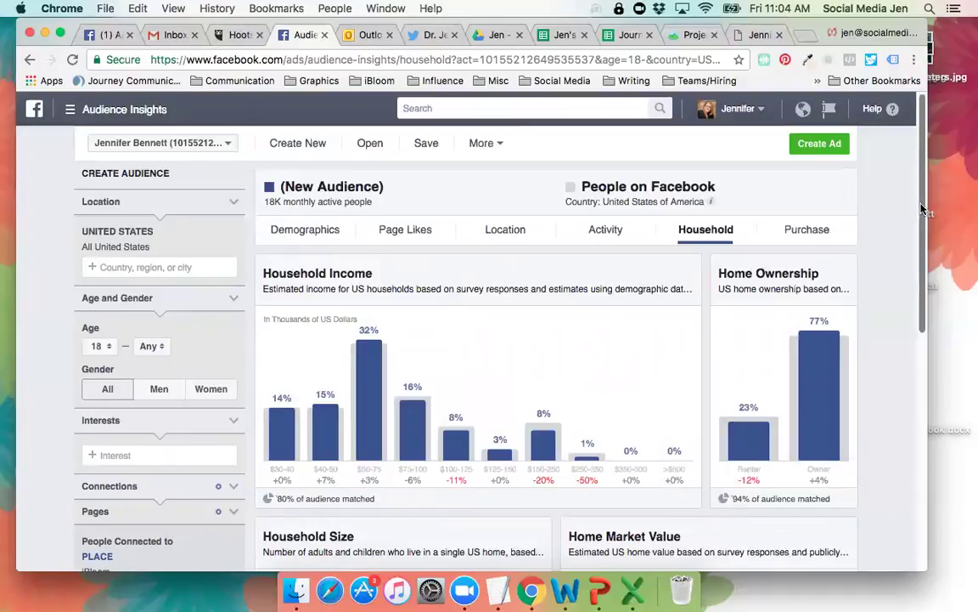
scroll(923, 208, down, 2)
scroll(913, 330, down, 4)
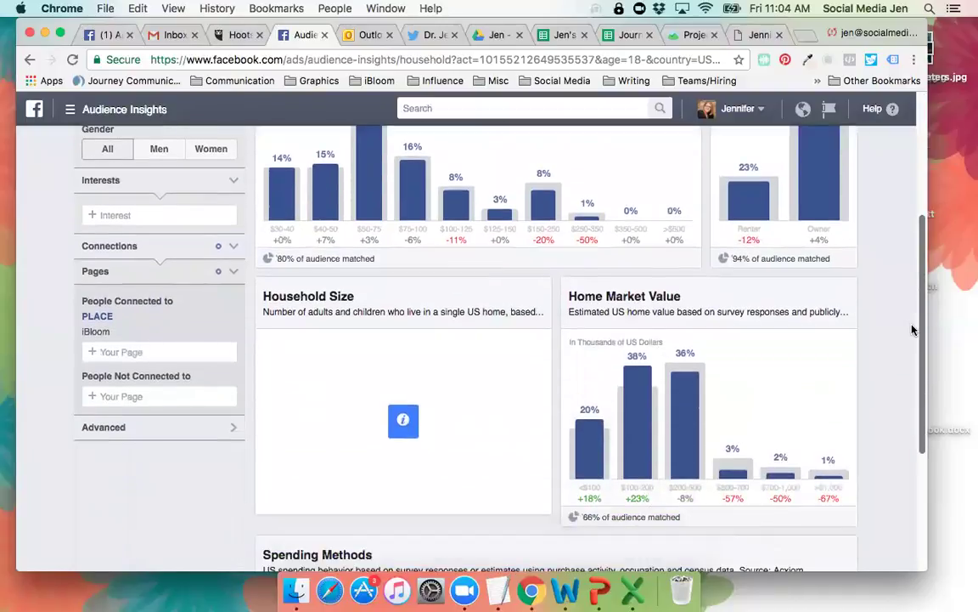
scroll(913, 329, down, 1)
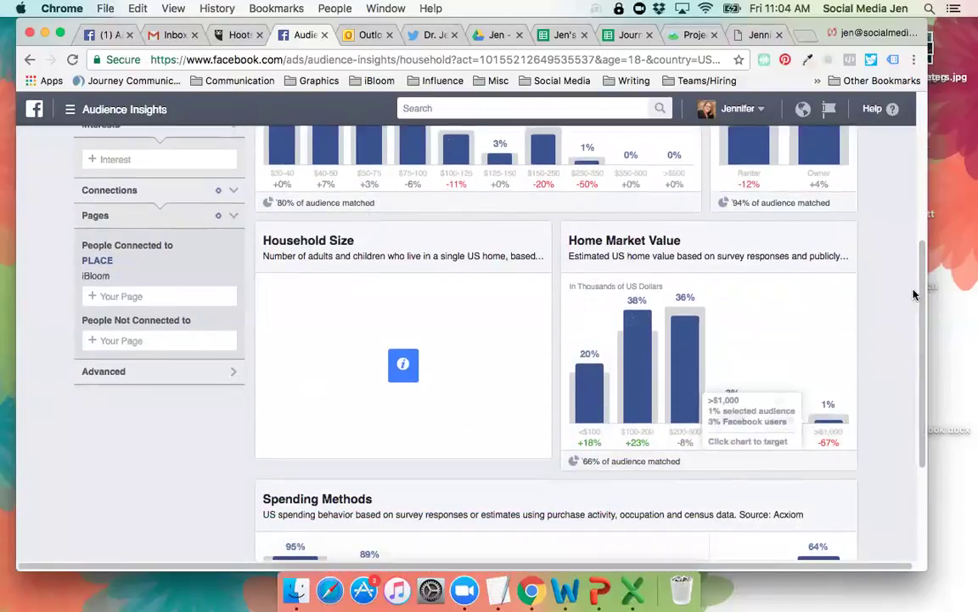
scroll(920, 280, down, 3)
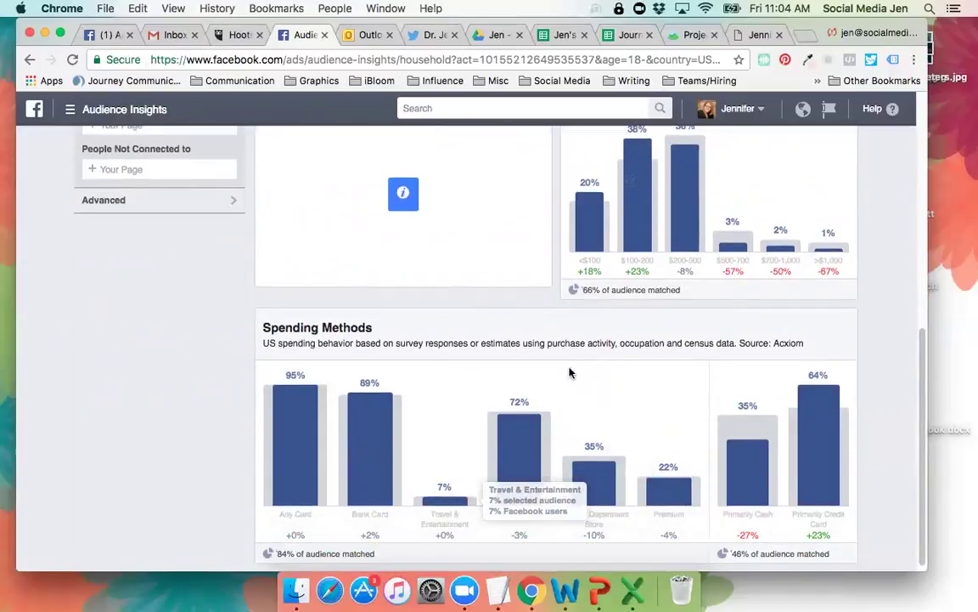
mouse_move(815, 403)
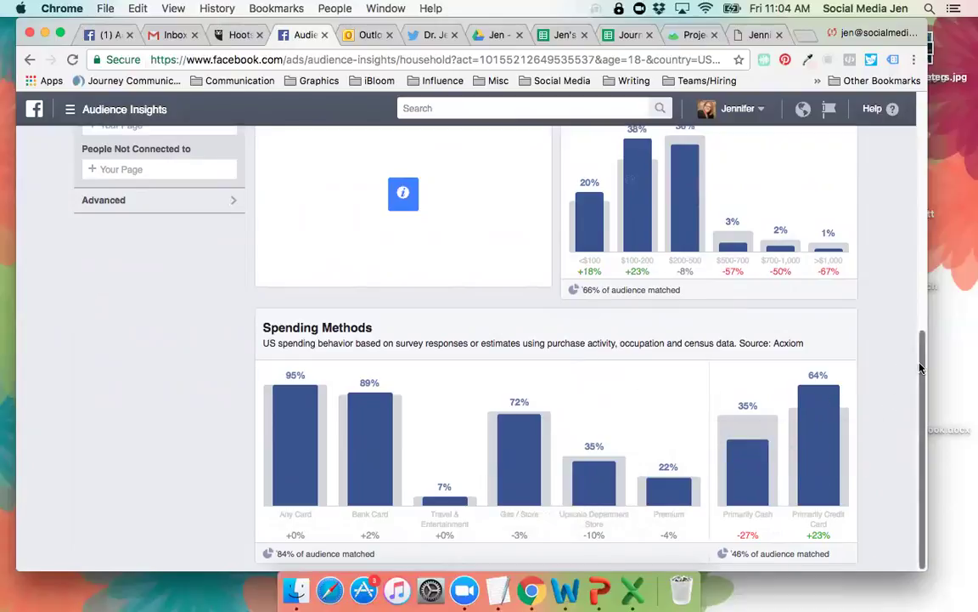
Examine the audience's purchase data, checking the food and drink, subscription services and pet products categories under Purchase Behavior
scroll(911, 329, up, 10)
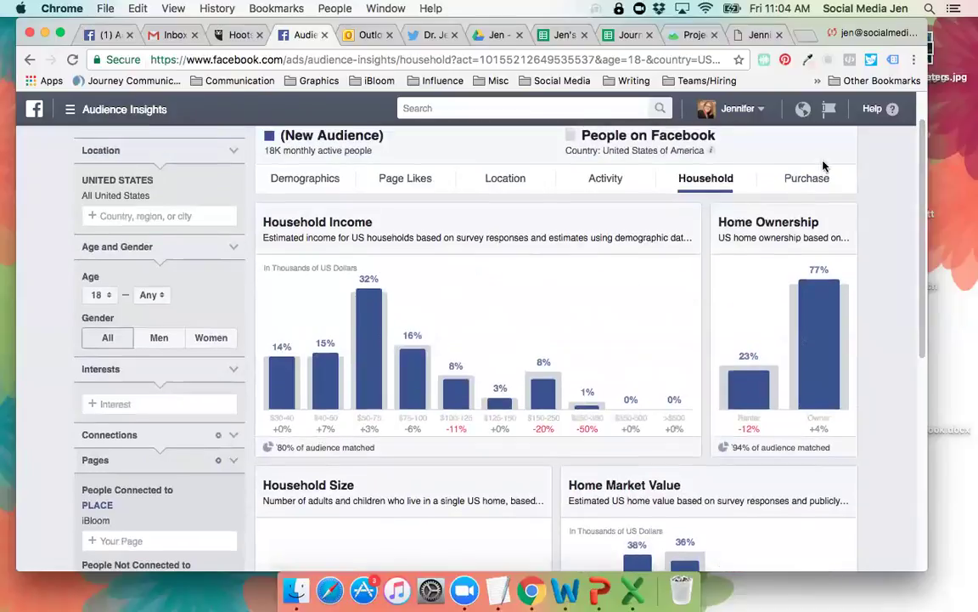
click(798, 180)
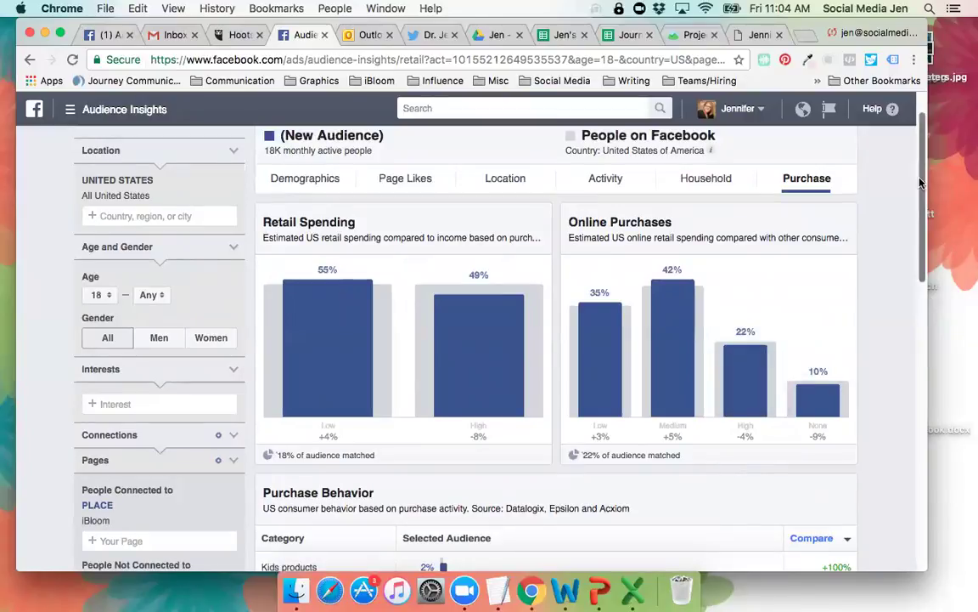
scroll(916, 236, down, 3)
scroll(913, 255, down, 4)
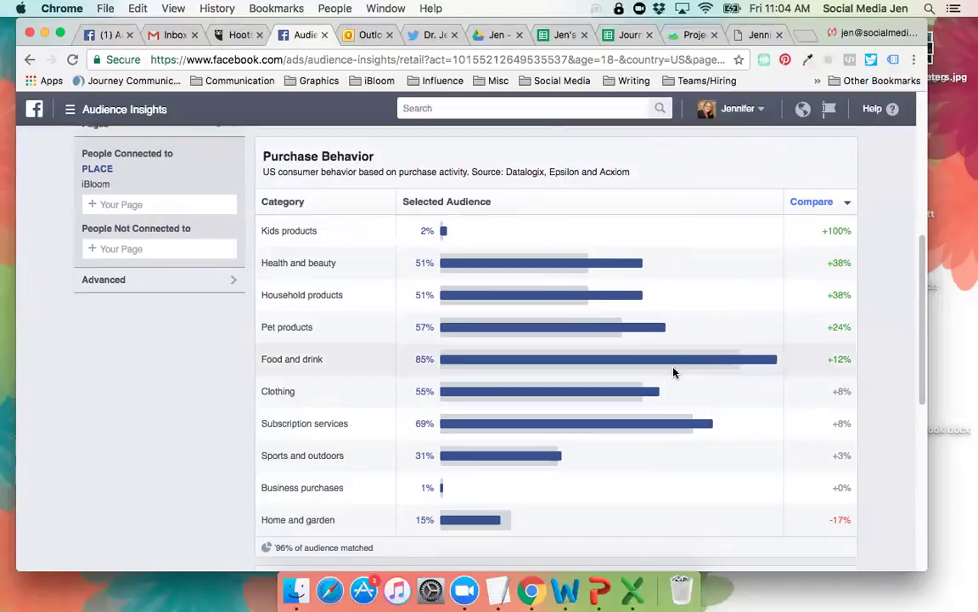
mouse_move(630, 362)
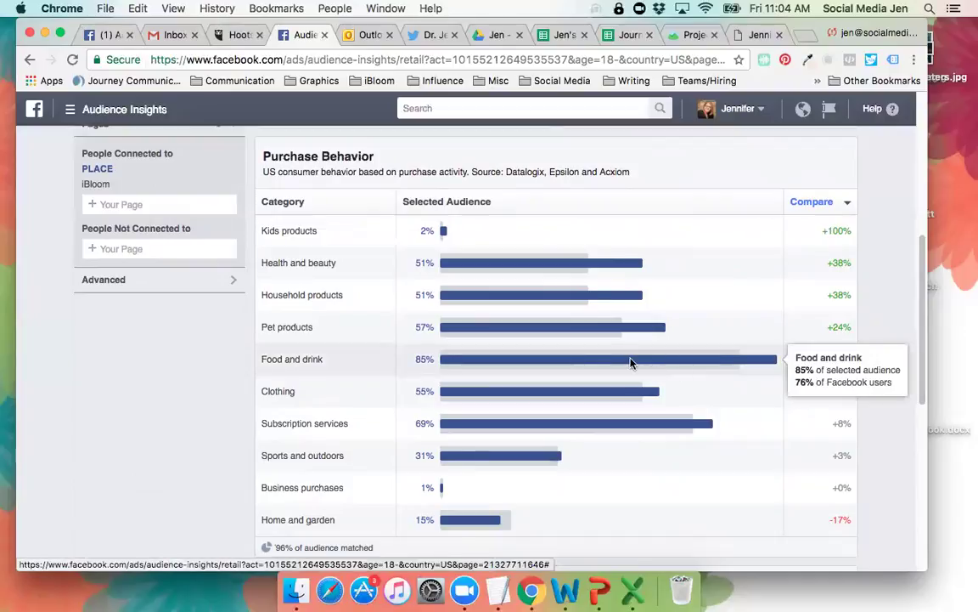
mouse_move(490, 427)
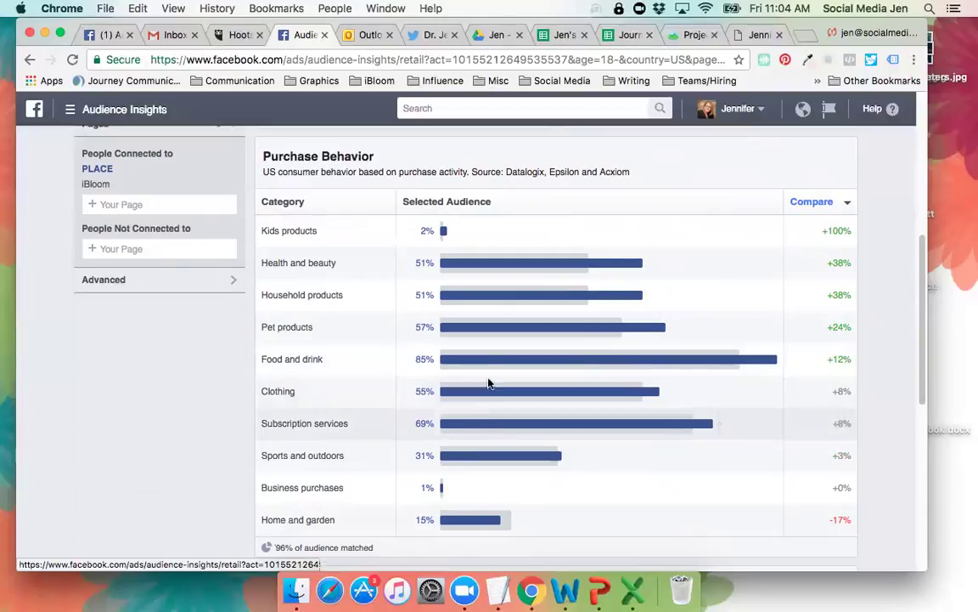
mouse_move(462, 330)
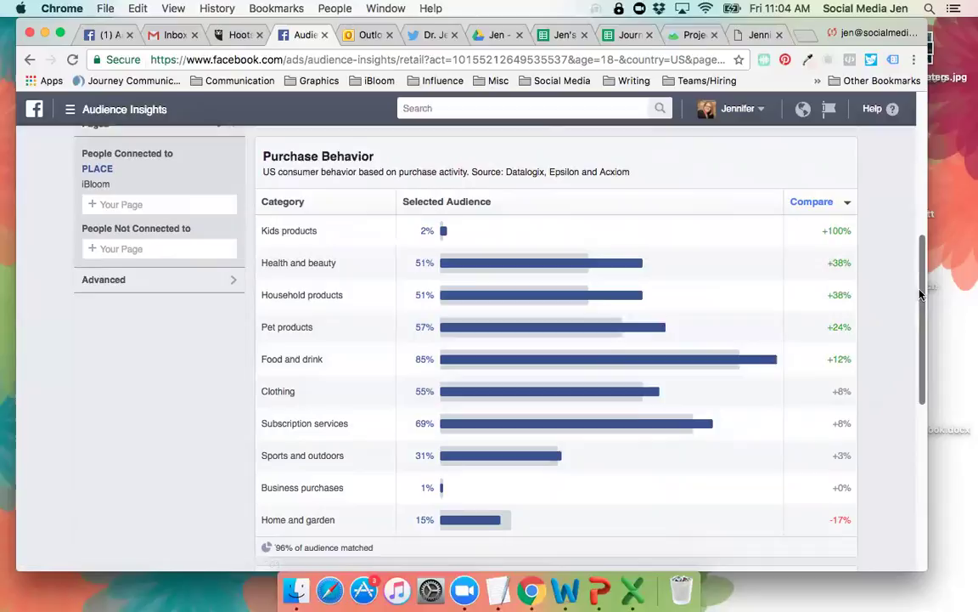
Examine the vehicle categories in the audience's In Market For A Vehicle table
drag(911, 303, 910, 406)
scroll(907, 426, down, 2)
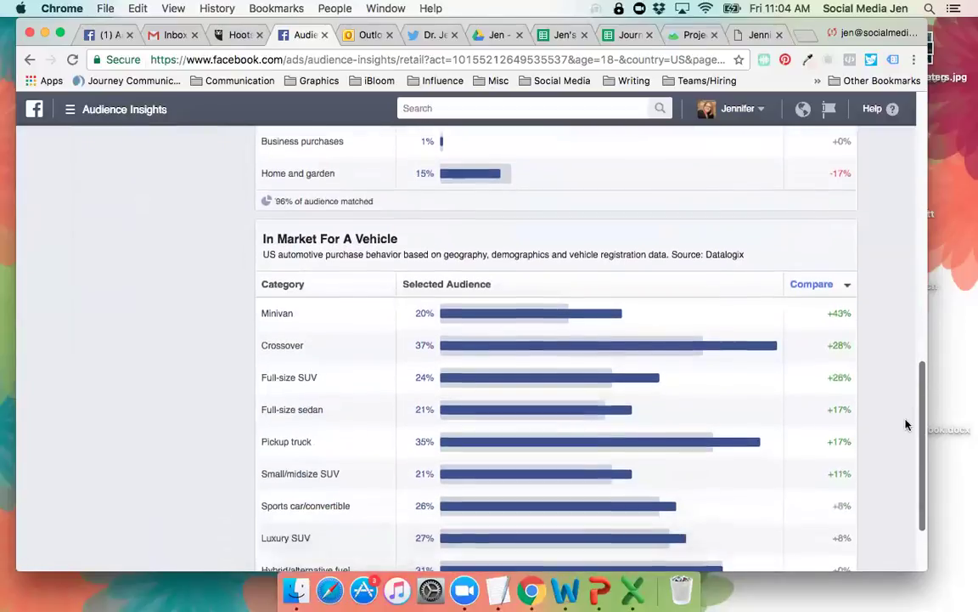
scroll(896, 458, down, 2)
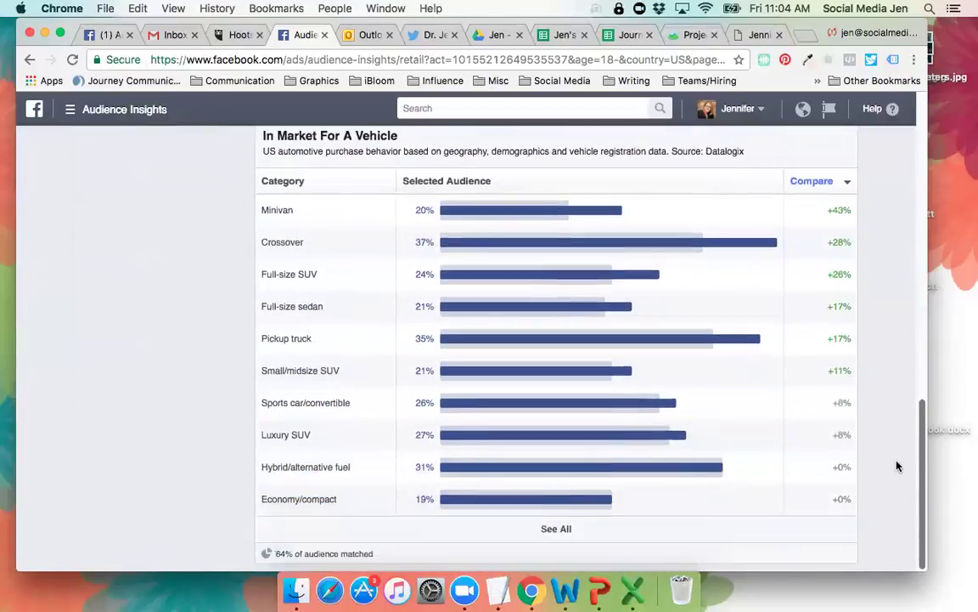
Remove the iBloom page from the People Connected to filter of the audience
scroll(883, 442, up, 15)
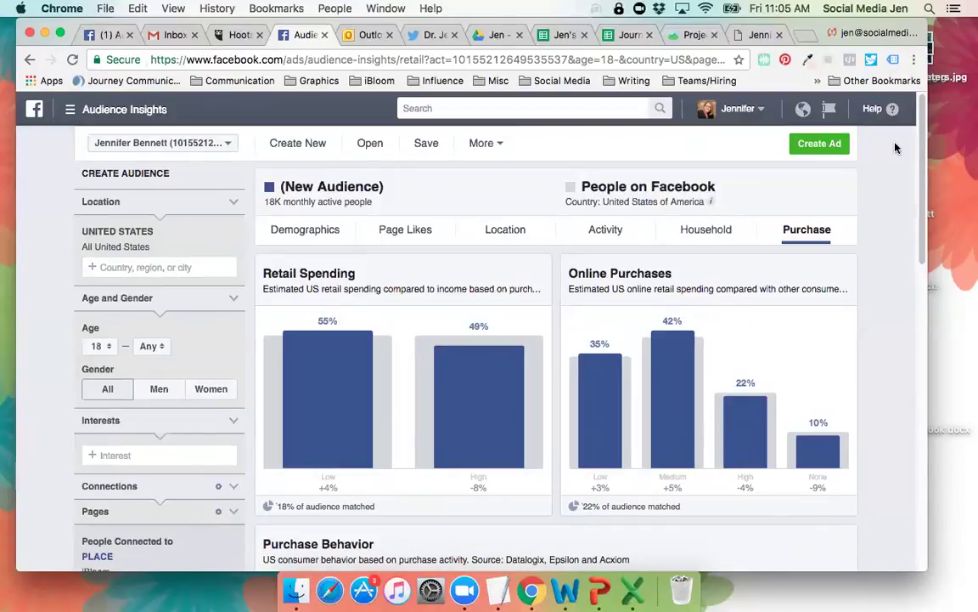
scroll(910, 233, down, 5)
scroll(911, 233, down, 2)
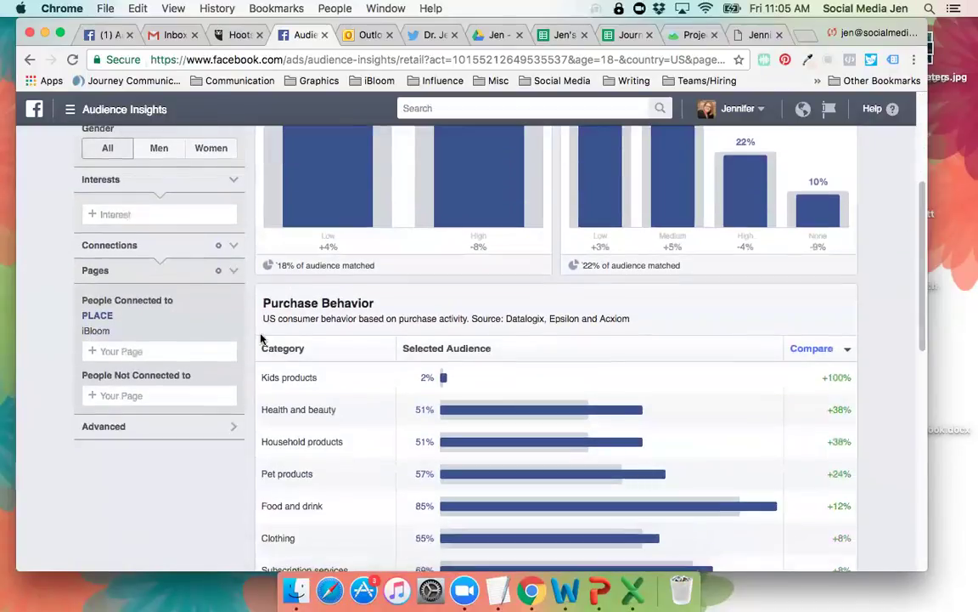
click(234, 331)
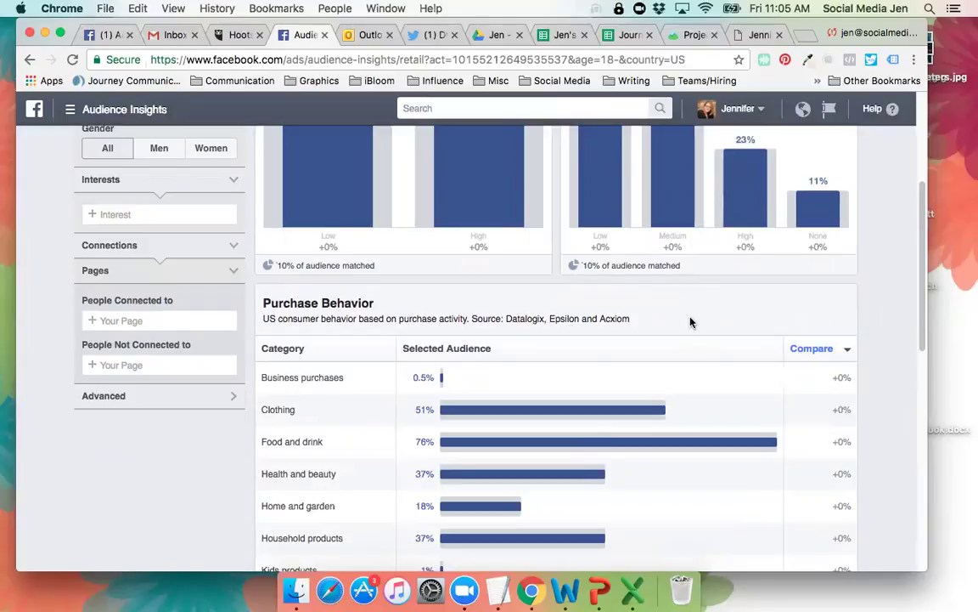
Add Amy Porterfield as an additional interest for the audience
click(119, 214)
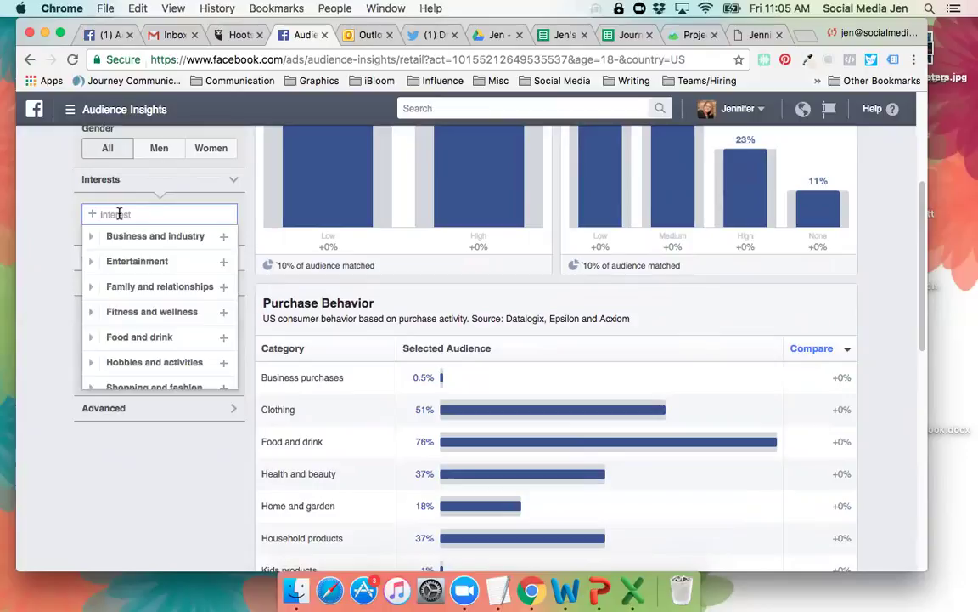
text(Amy )
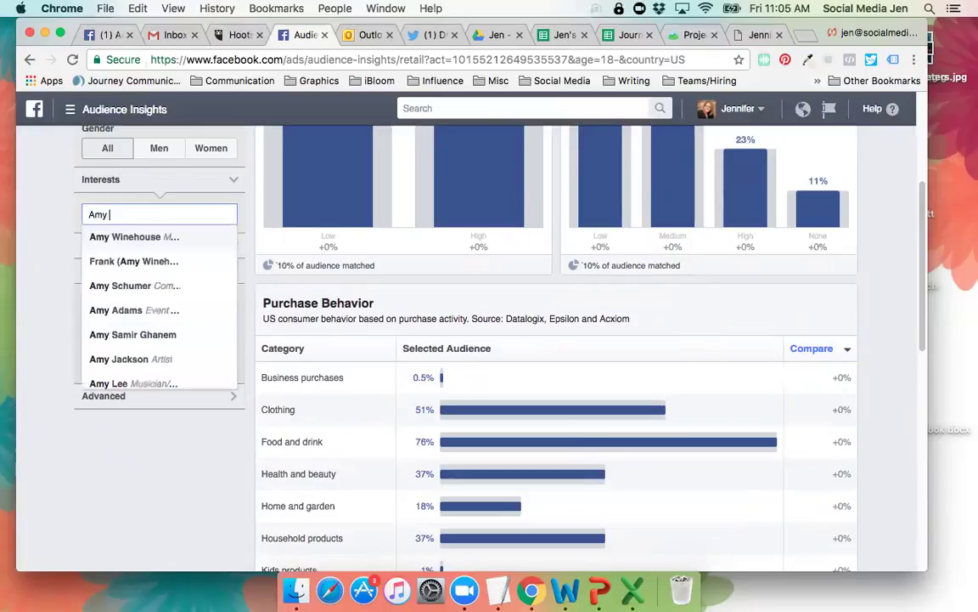
text(Porter)
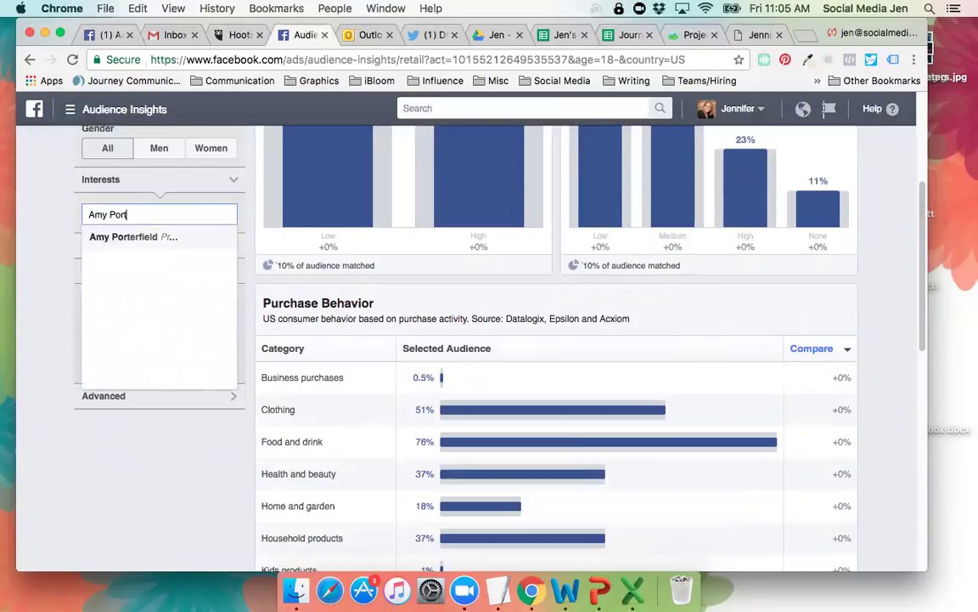
click(134, 236)
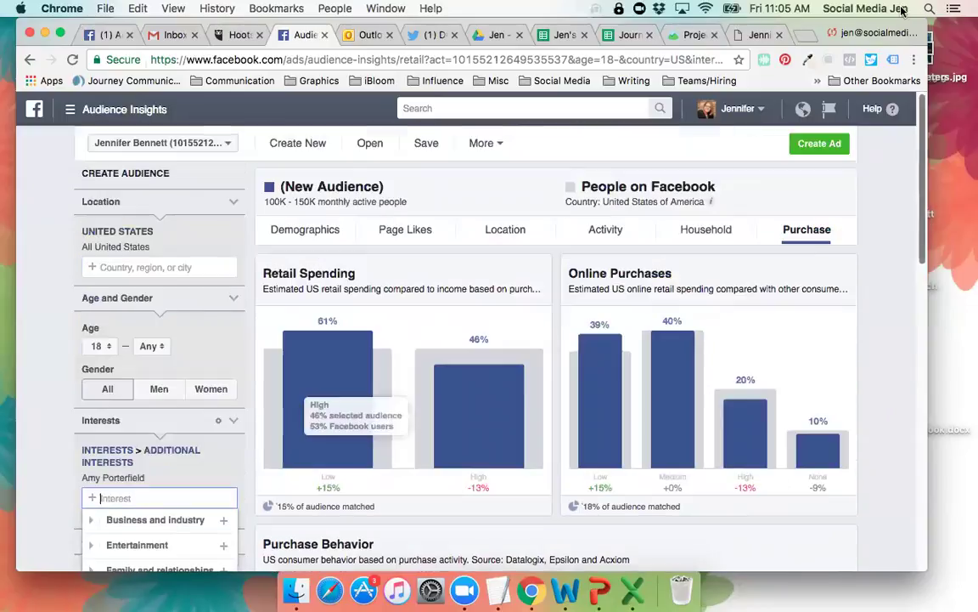
View the age and gender demographics of the audience interested in Amy Porterfield
scroll(361, 169, up, 5)
click(291, 231)
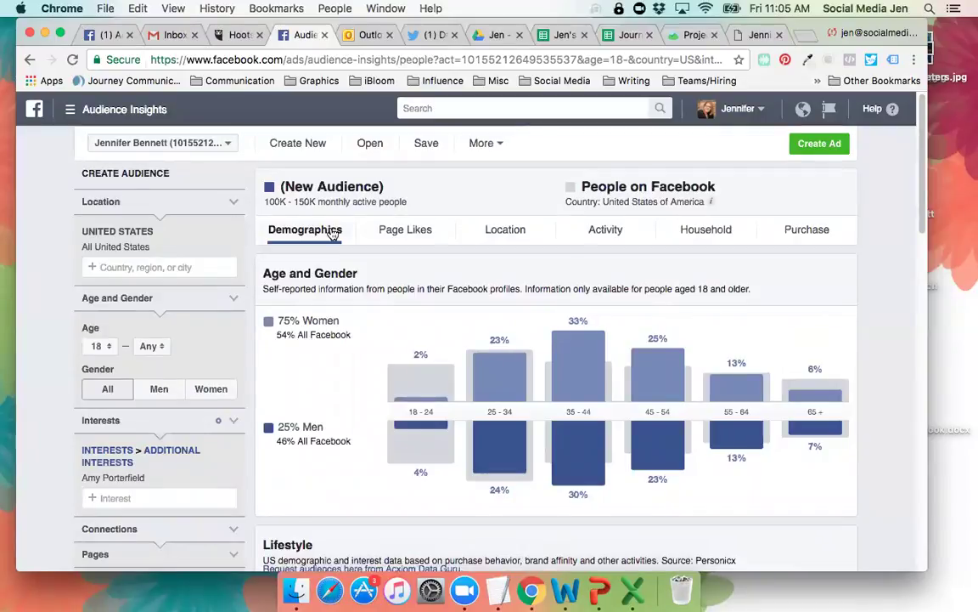
drag(925, 126, 883, 136)
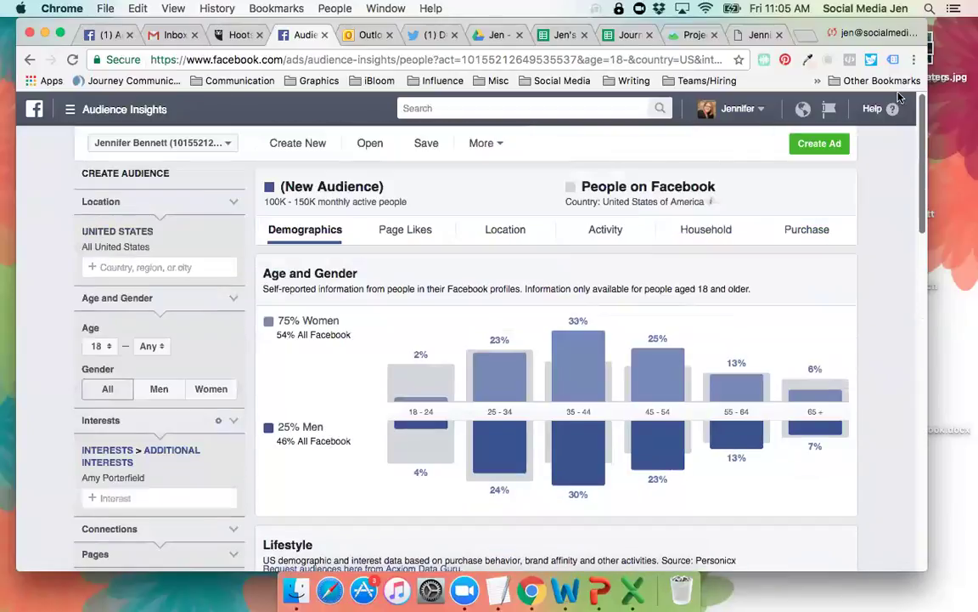
Examine the page likes of the Amy Porterfield audience, covering the top categories and the relevance and affinity table
click(397, 231)
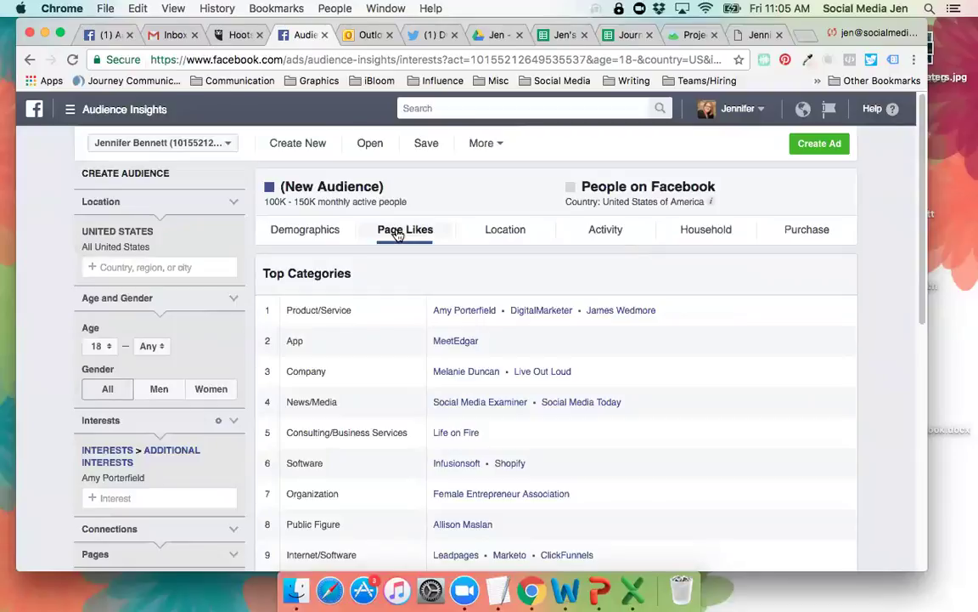
scroll(829, 136, down, 3)
drag(920, 207, 918, 176)
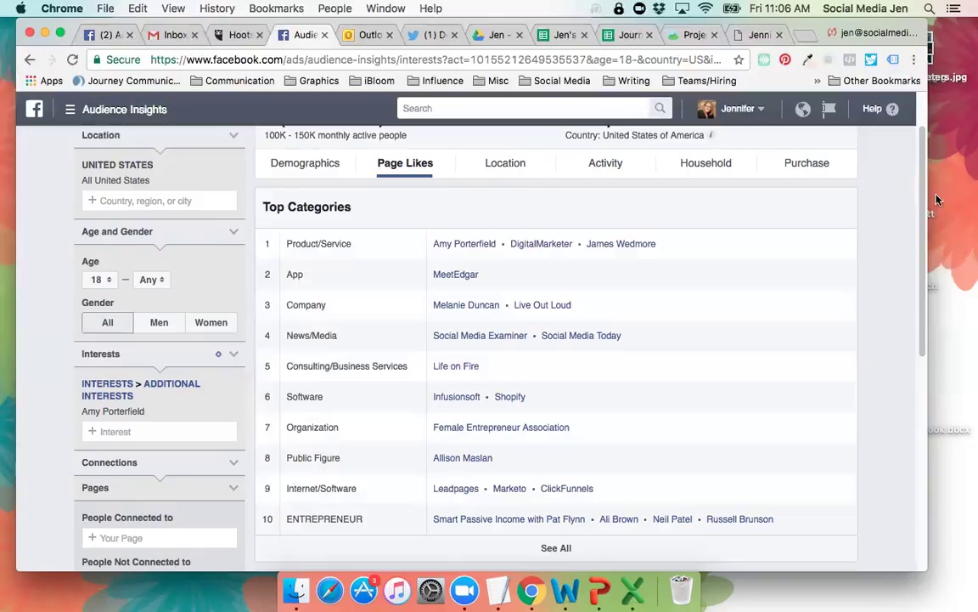
drag(922, 166, 913, 367)
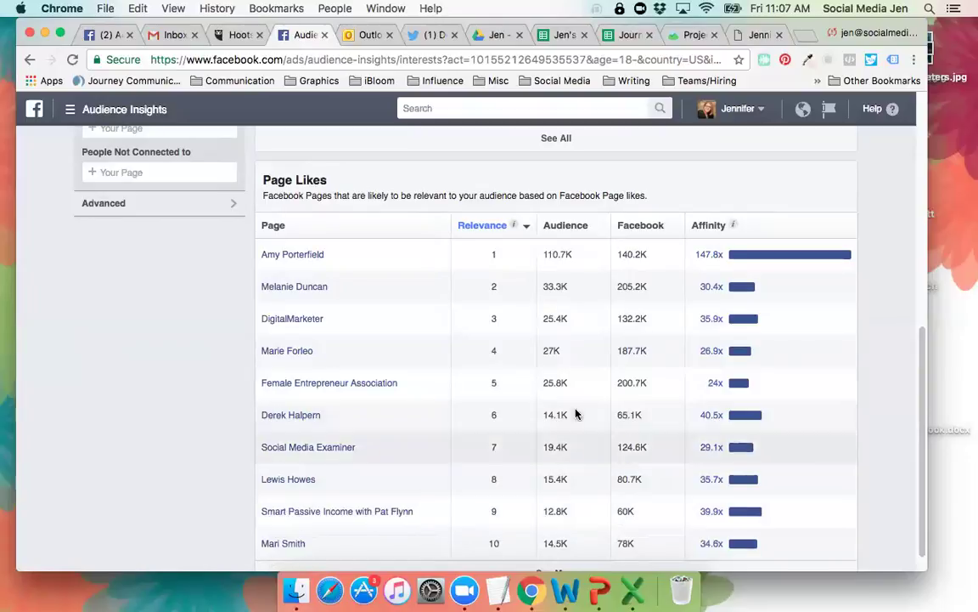
drag(922, 334, 922, 364)
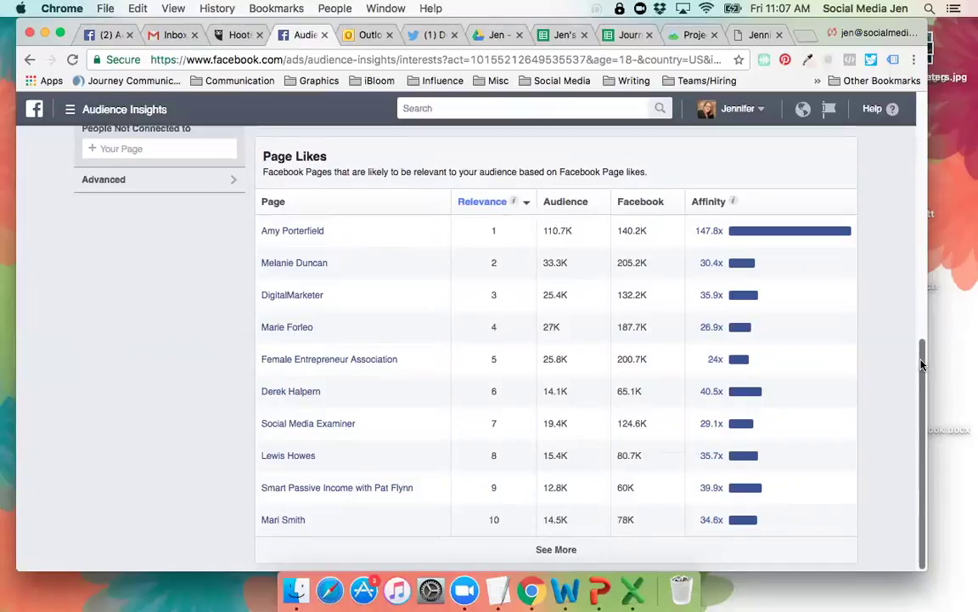
drag(922, 364, 893, 228)
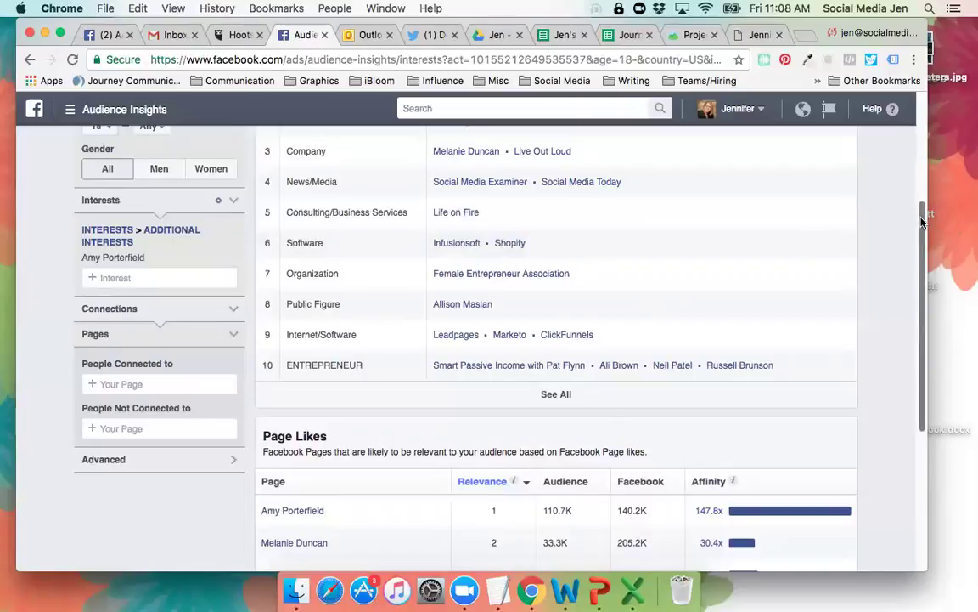
scroll(922, 222, up, 5)
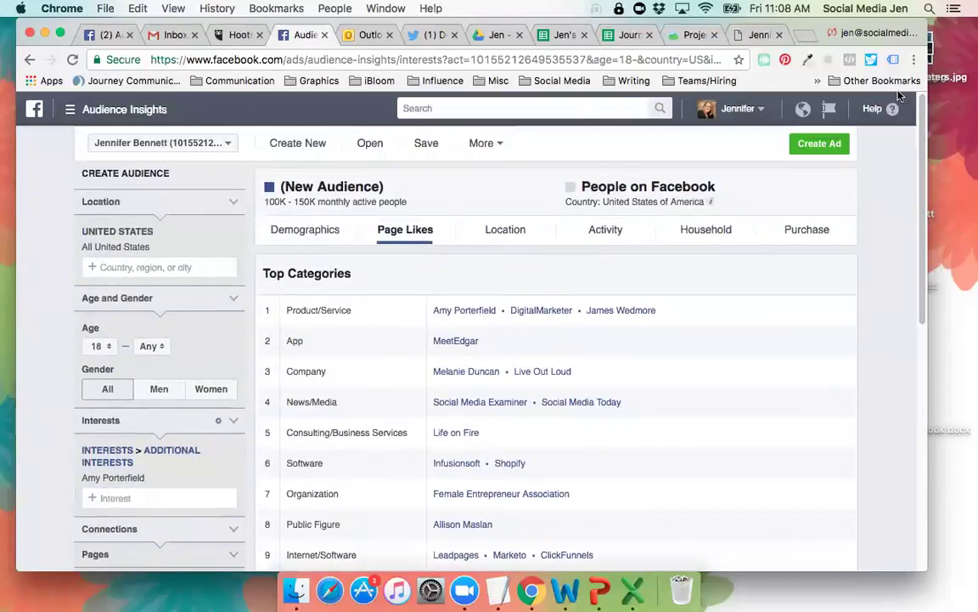